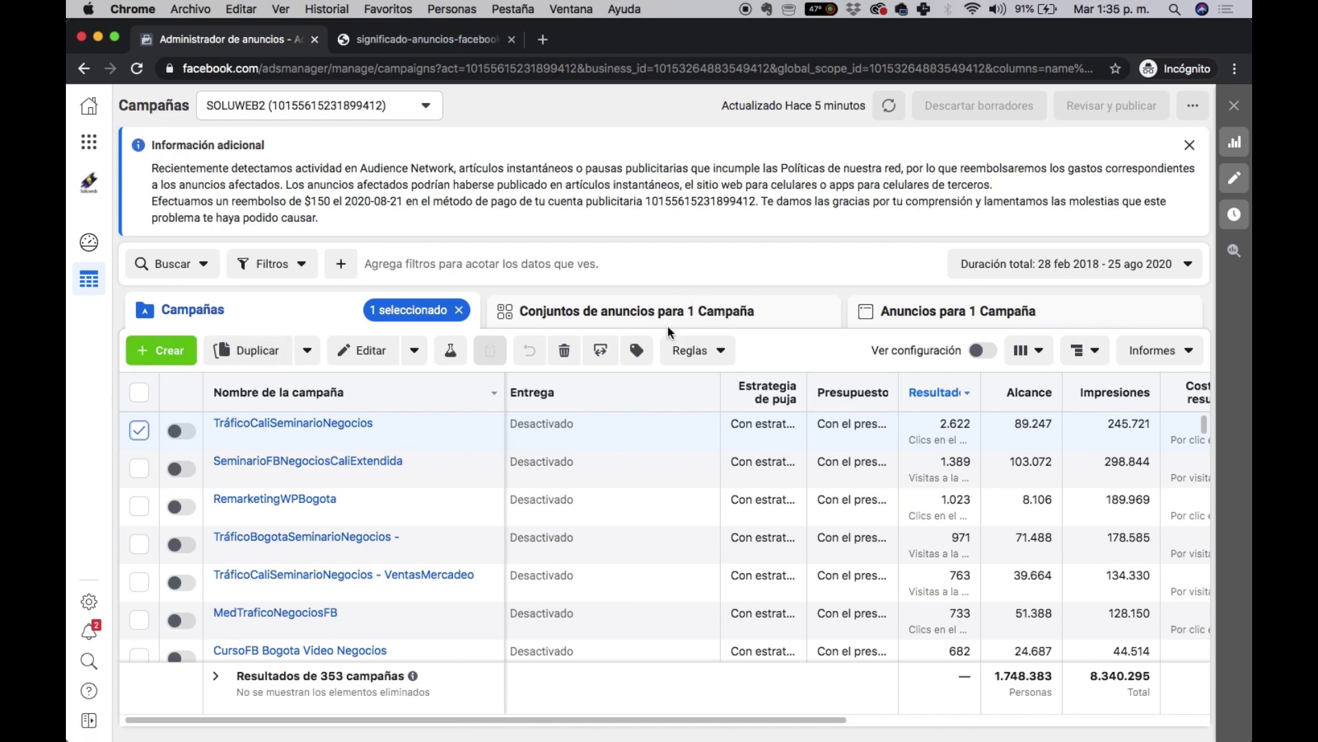
- View the ad sets and the ads of the selected TráficoCaliSeminarioNegocios campaign, returning to the campaign list
left_click(635, 314)
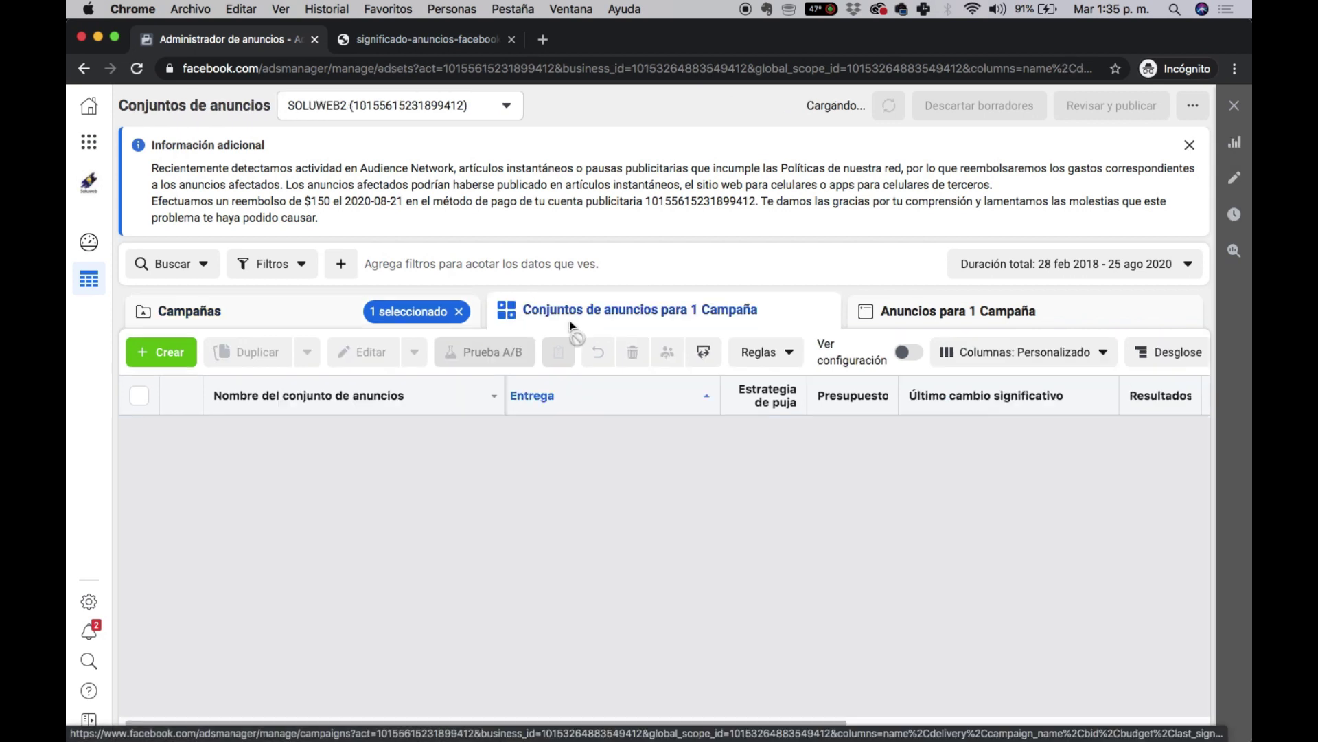
left_click(198, 310)
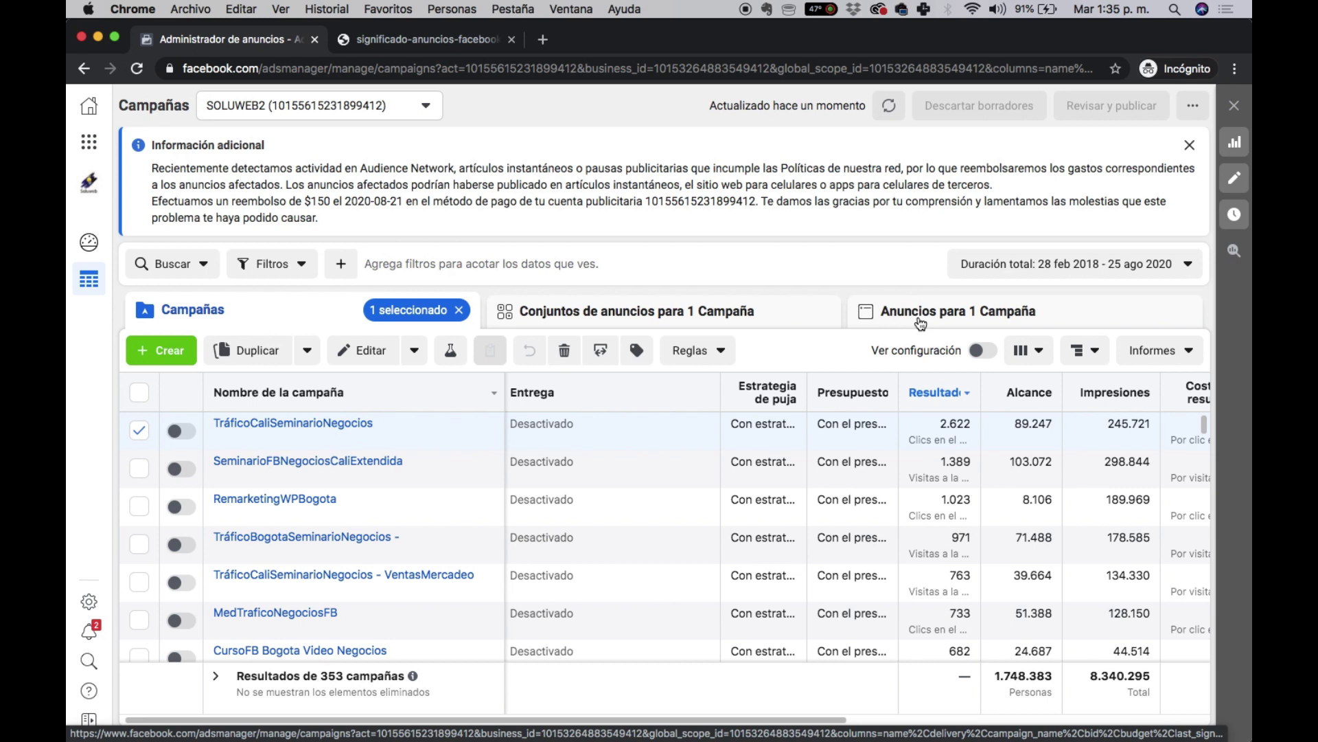
left_click(920, 321)
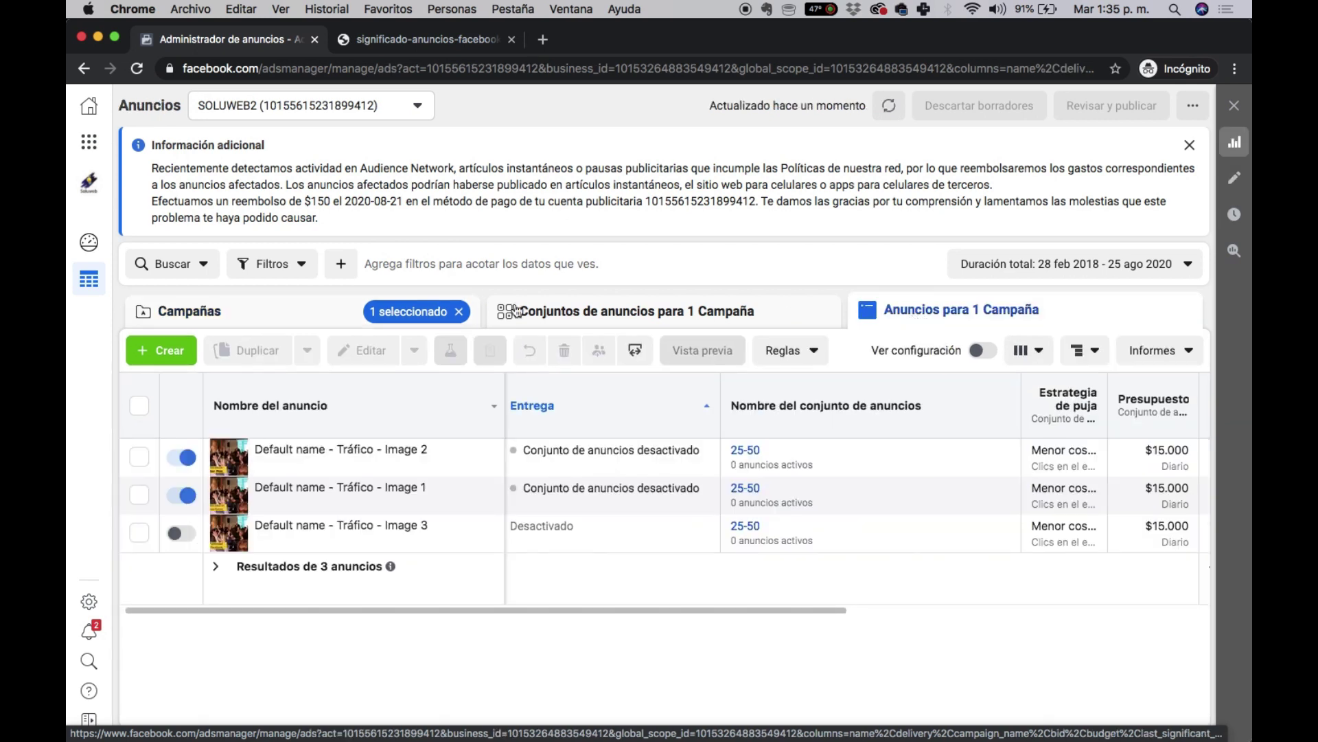
left_click(197, 310)
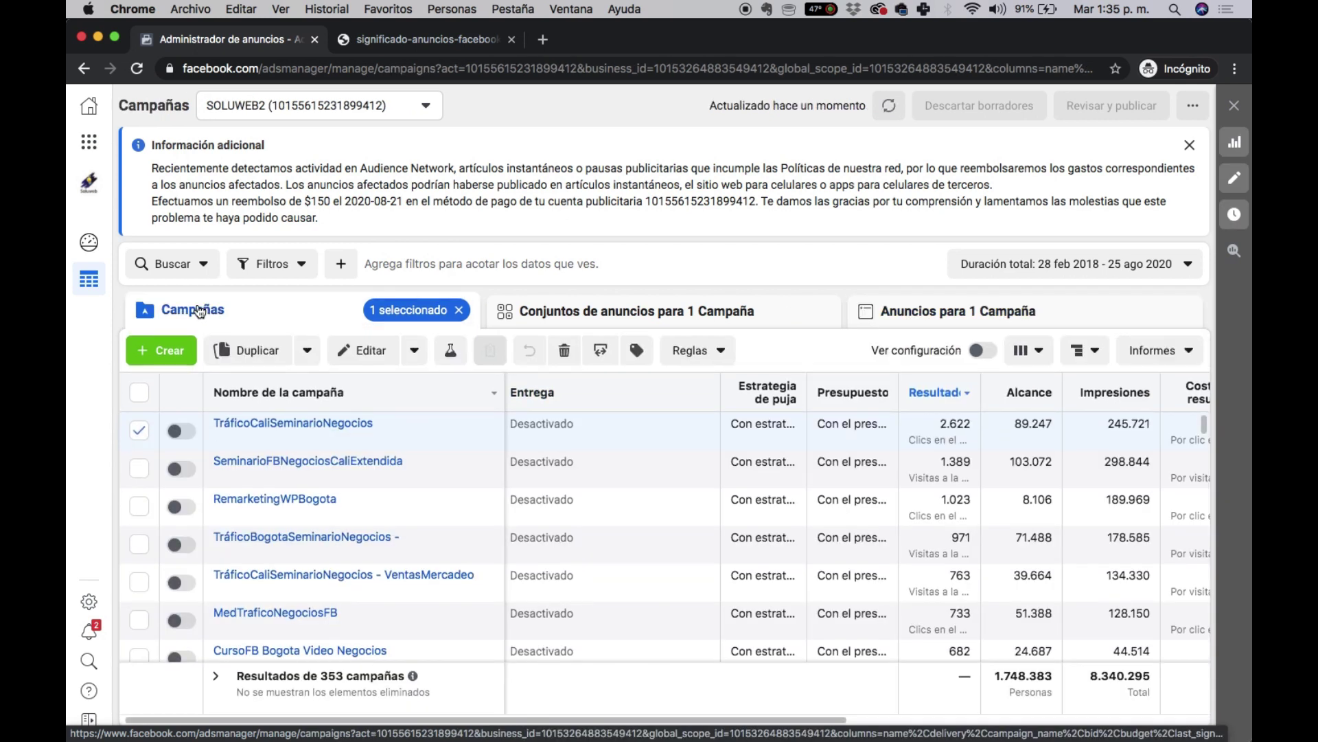
- Clear the campaign selection, view the ad sets of the whole account, and return to the campaign list
left_click(148, 436)
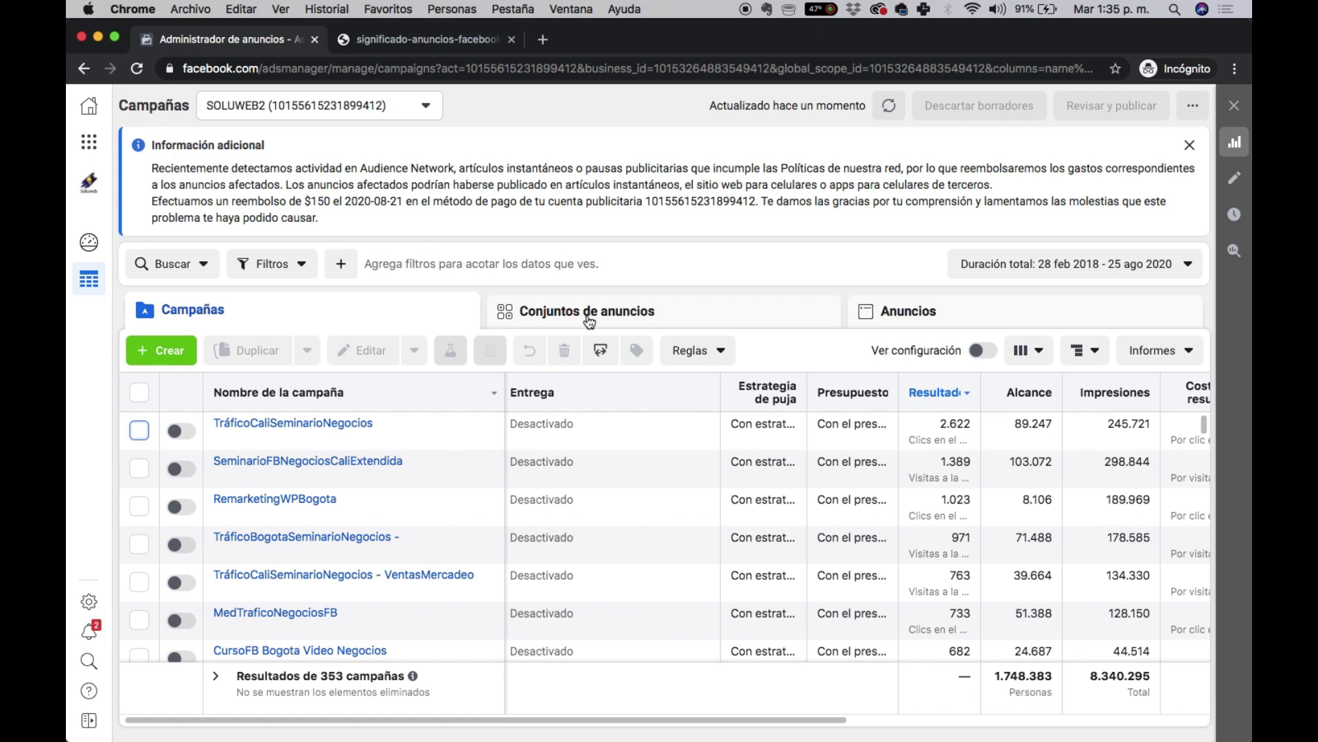
left_click(604, 315)
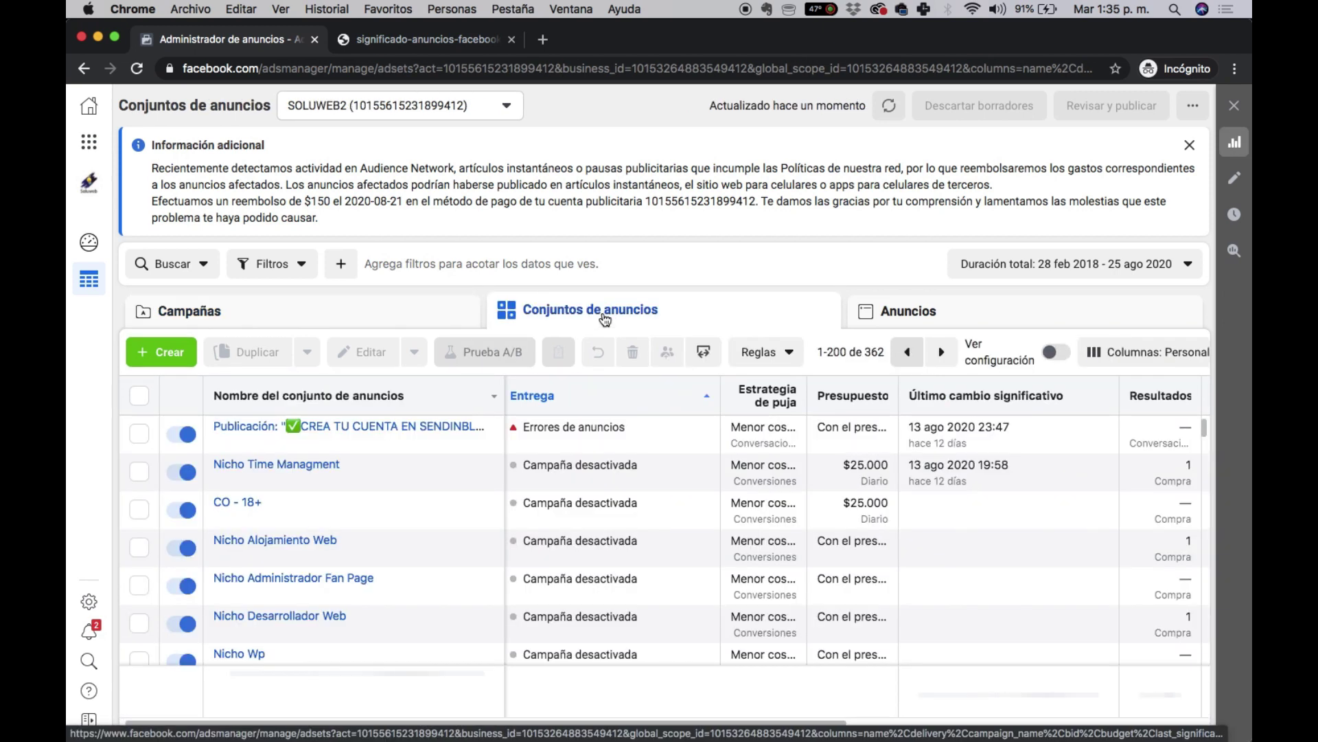
left_click(408, 308)
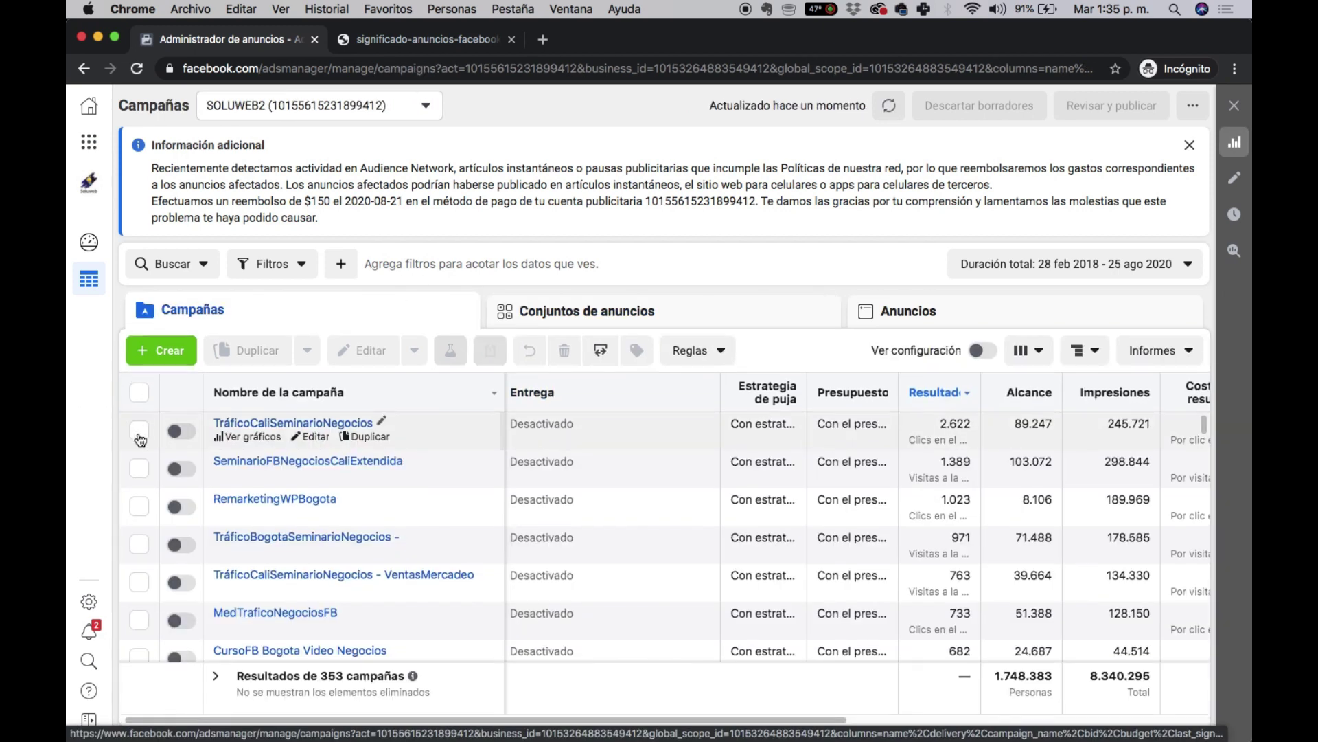
- Show only the ad sets of the TráficoCaliSeminarioNegocios campaign and look at the creation dialog for an existing campaign
left_click(139, 437)
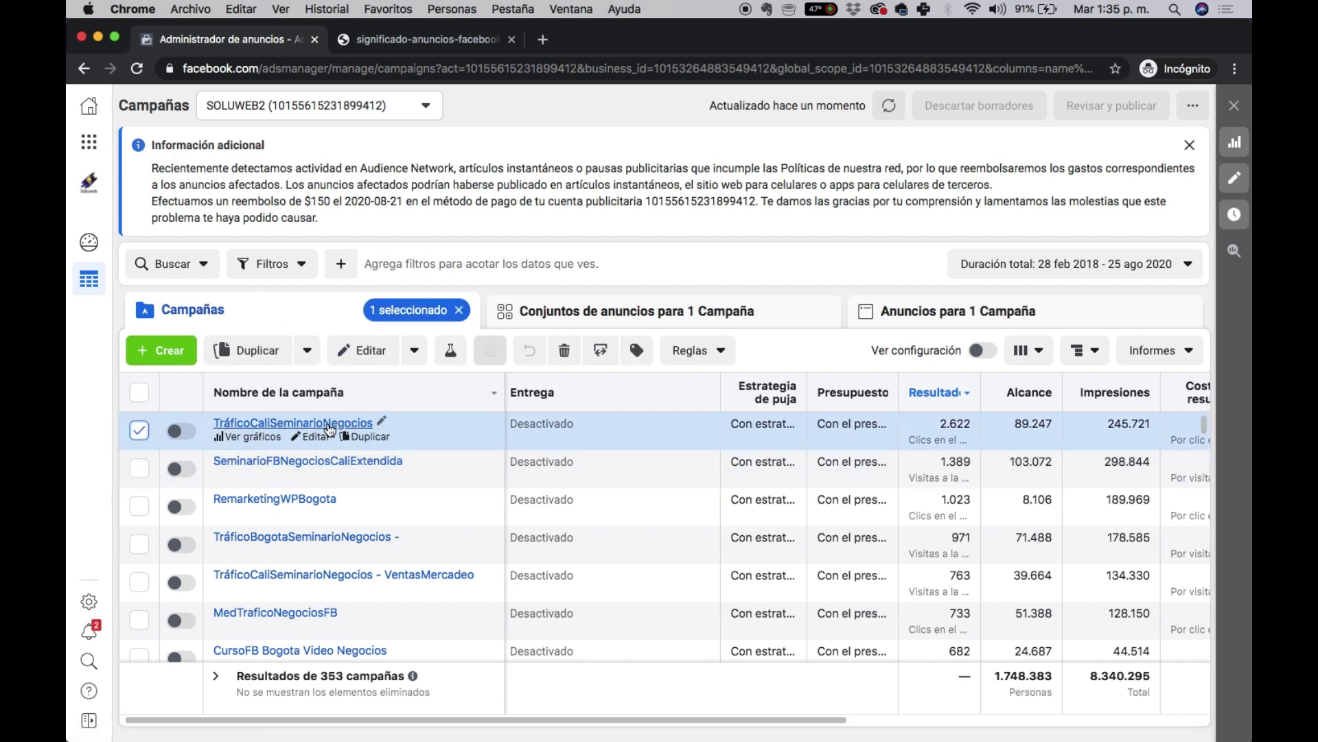
left_click(583, 312)
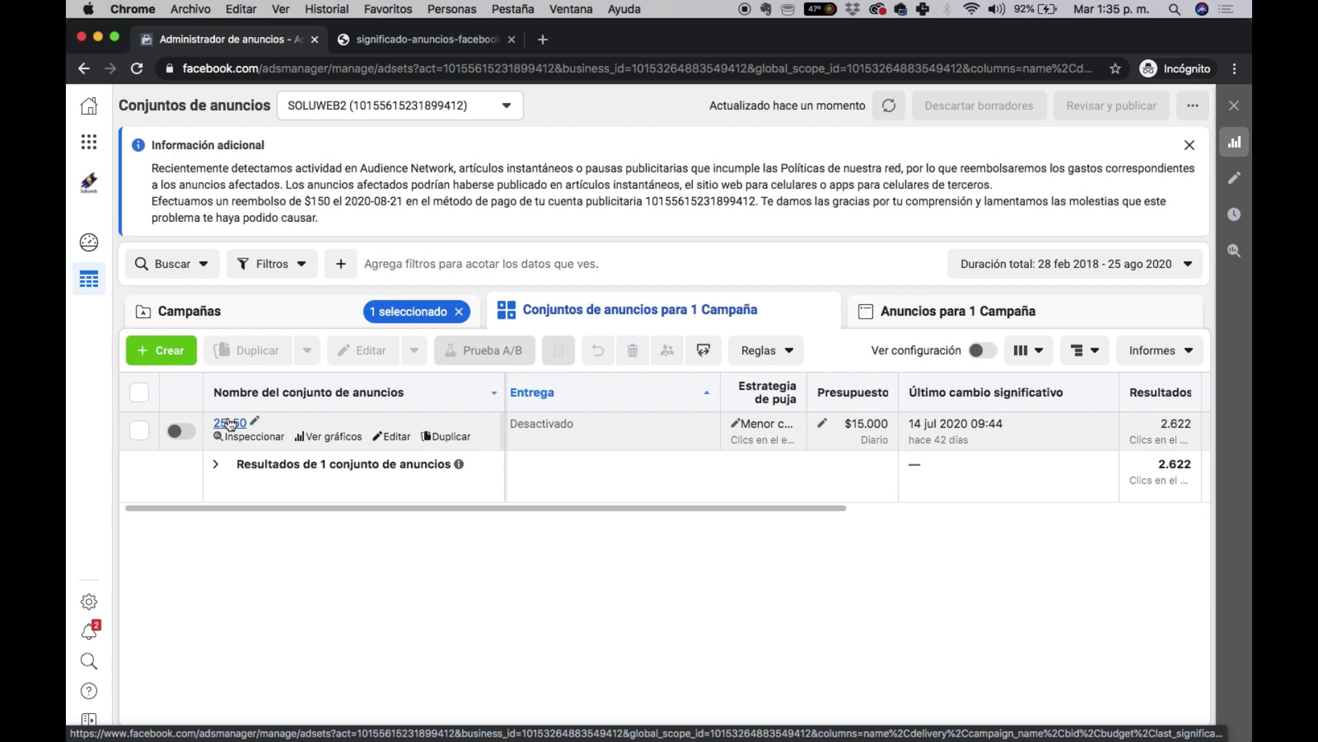
left_click(159, 352)
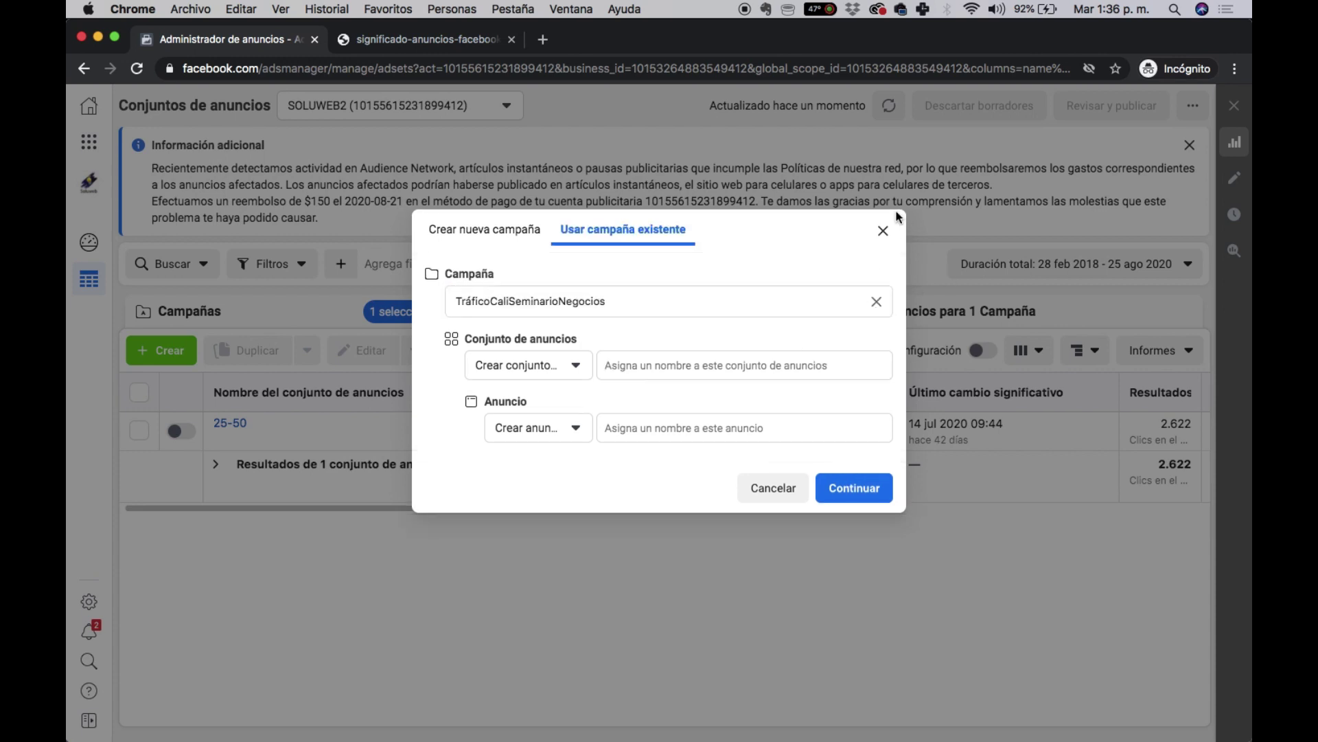
left_click(884, 231)
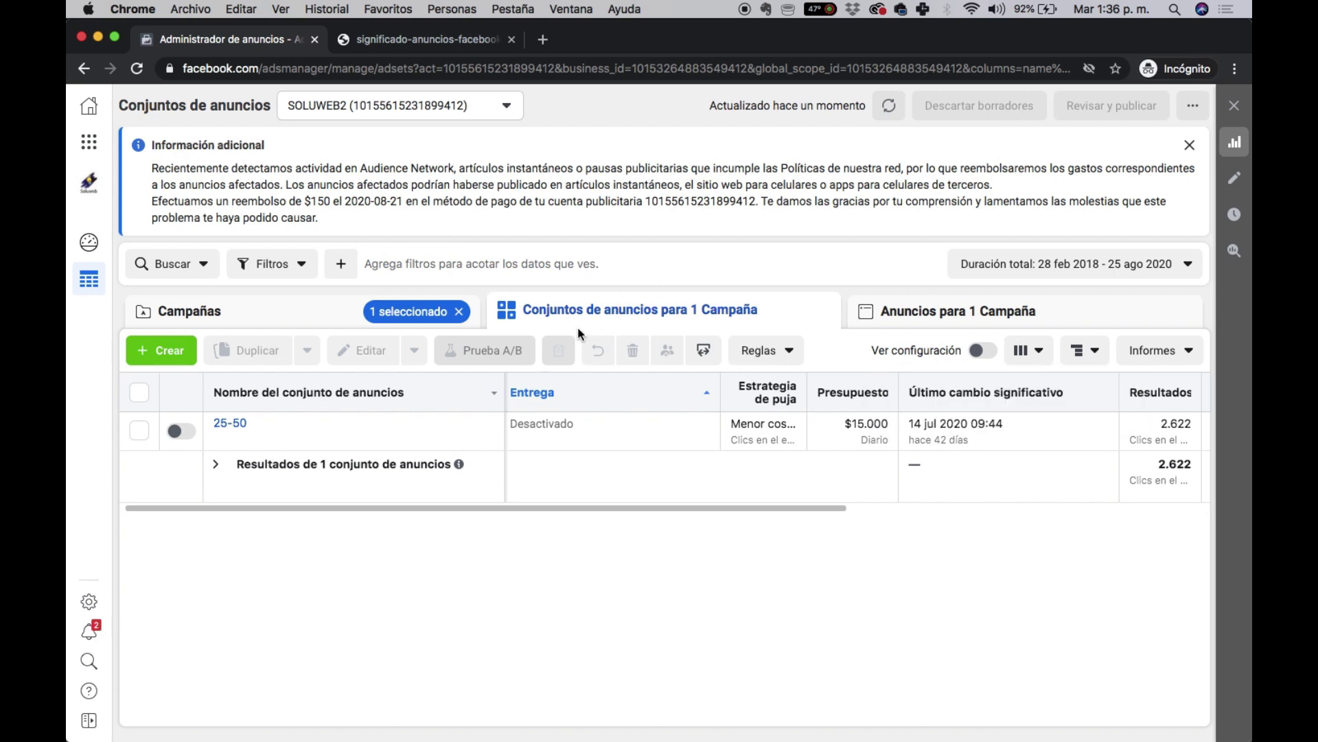
- Select the 25-50 ad set and view the ads it contains
mouse_move(415, 448)
left_click(139, 430)
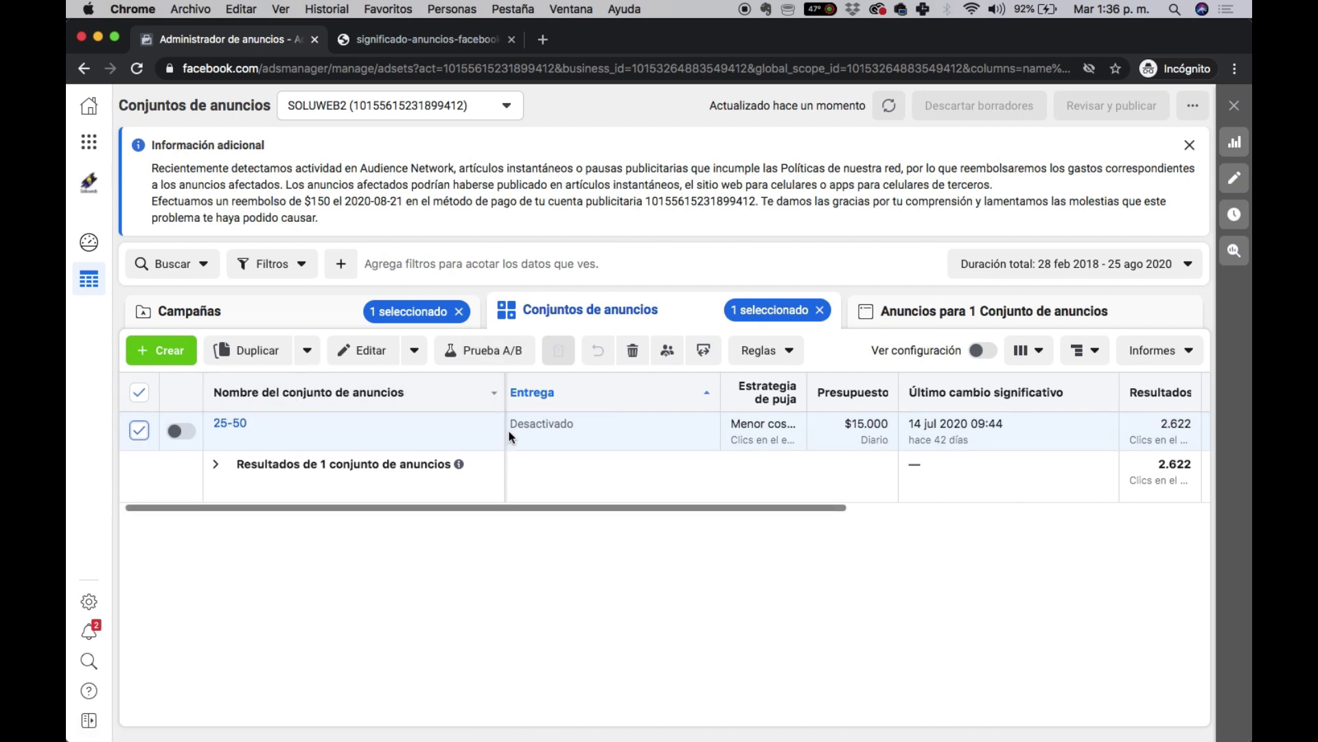
left_click(899, 314)
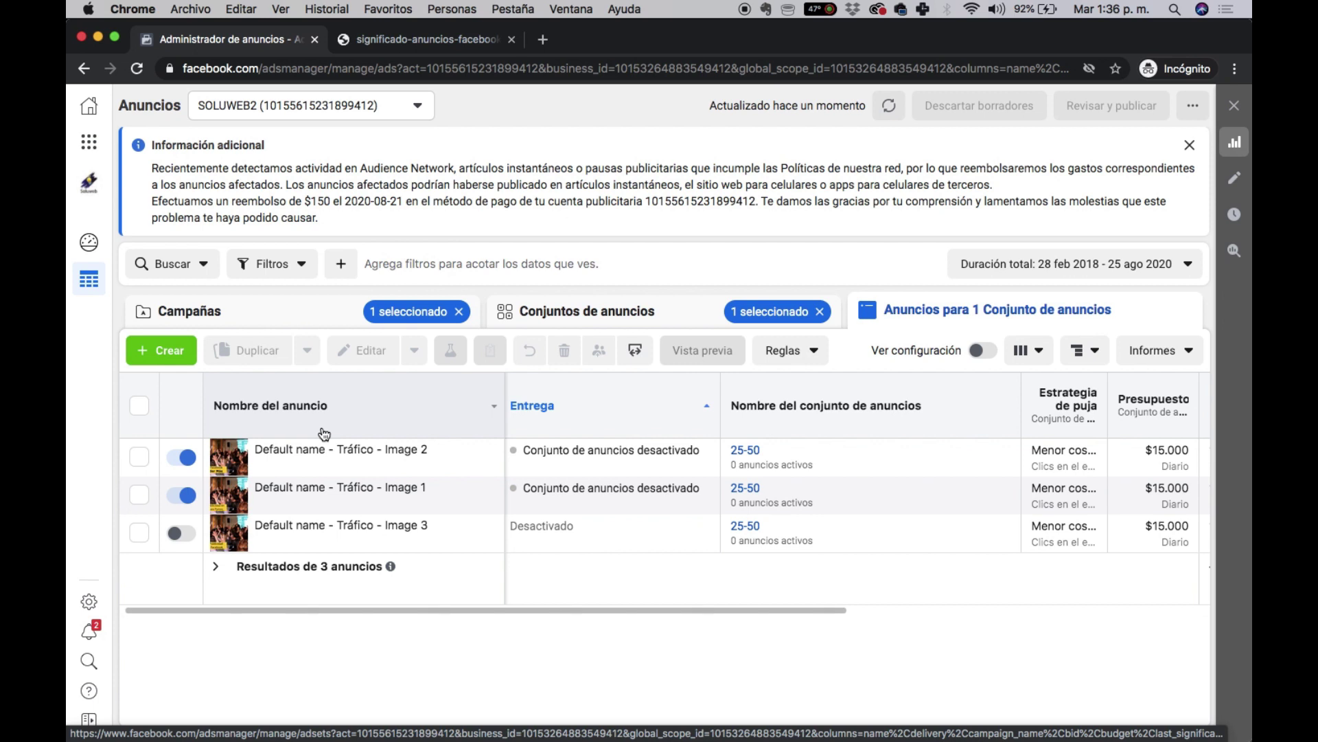
- Examine the campaign, ad set and ad structure diagram in the other browser page, then return to the ads manager
key("super+Tab")
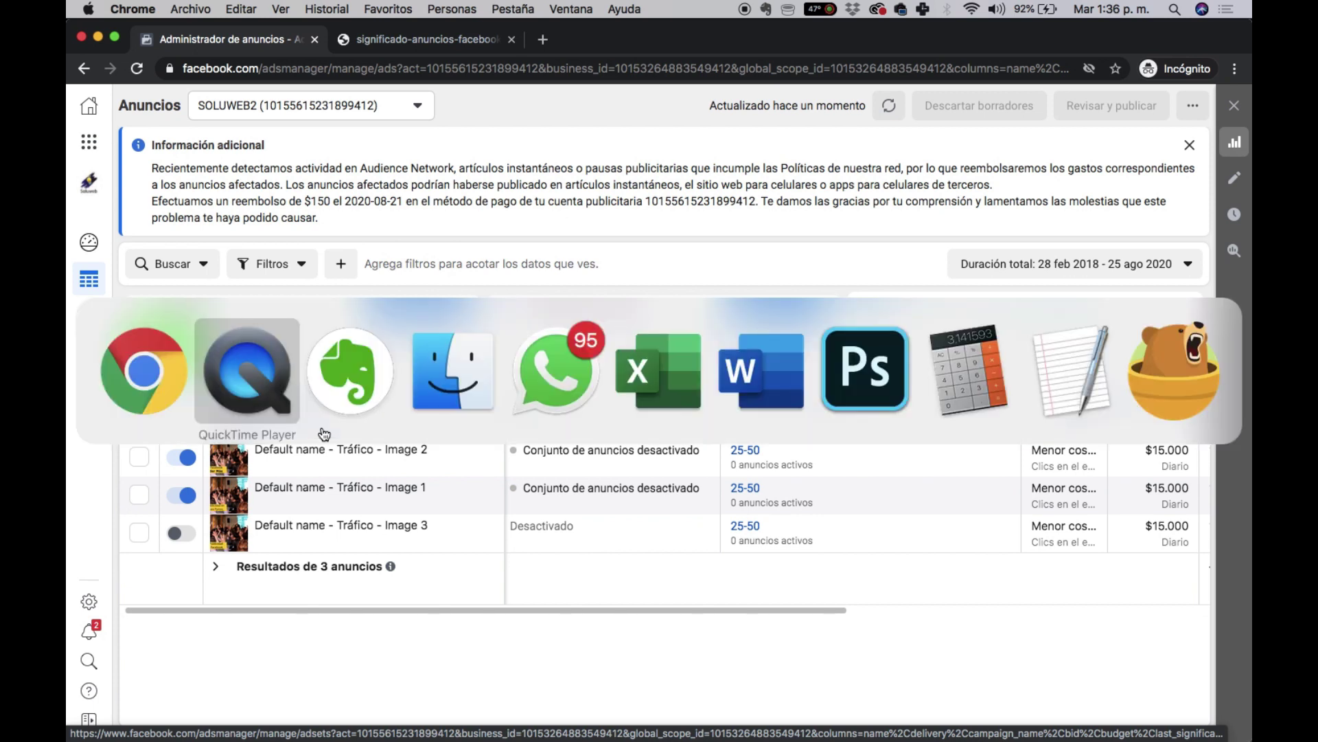
key("super+shift+Tab")
left_click(397, 45)
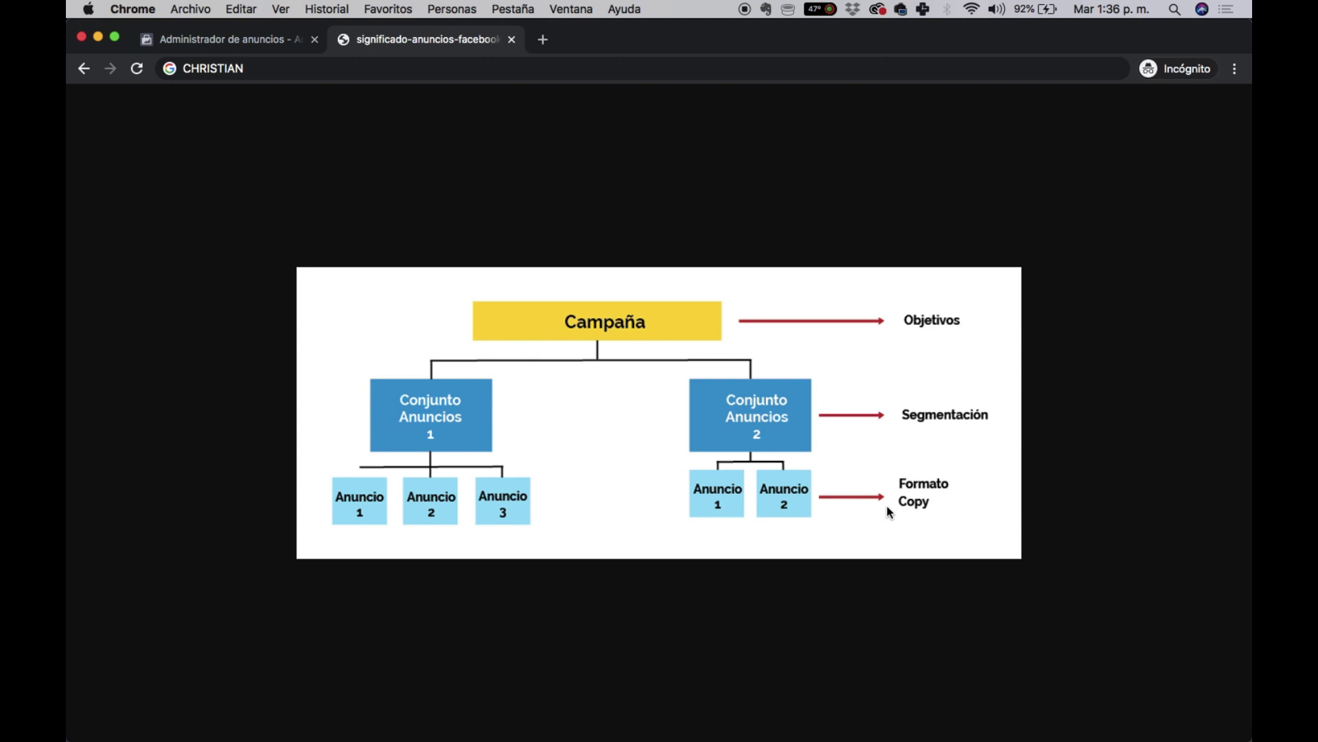
left_click(272, 38)
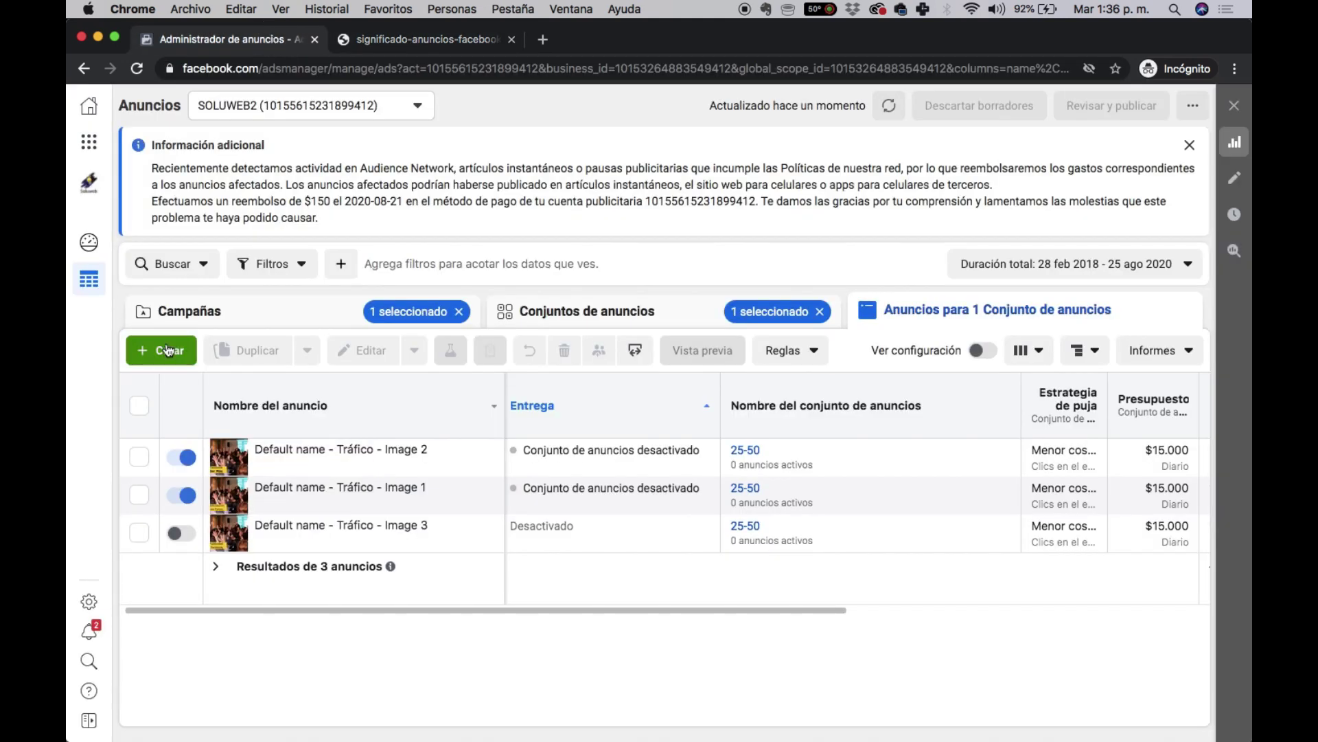
- Start creating a new campaign from the campaign level and check the structure diagram before returning to the objective choices
left_click(217, 314)
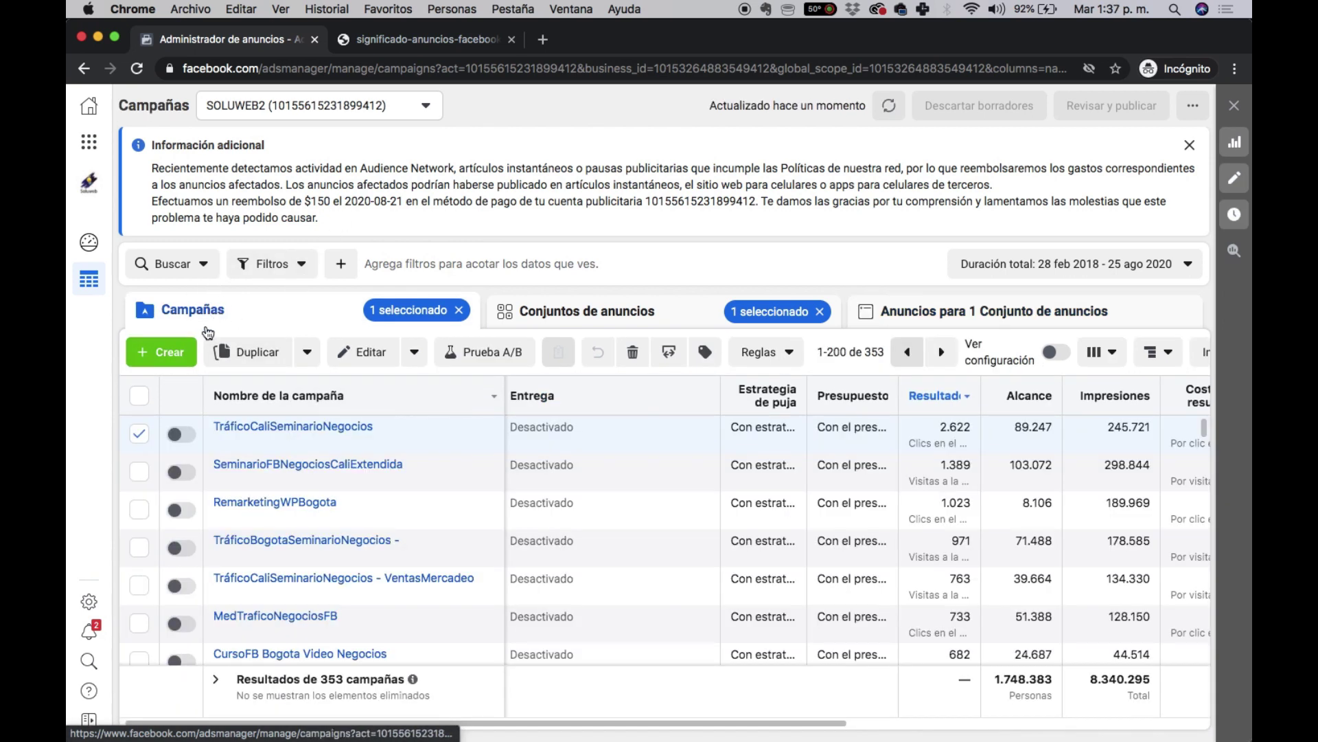
left_click(160, 350)
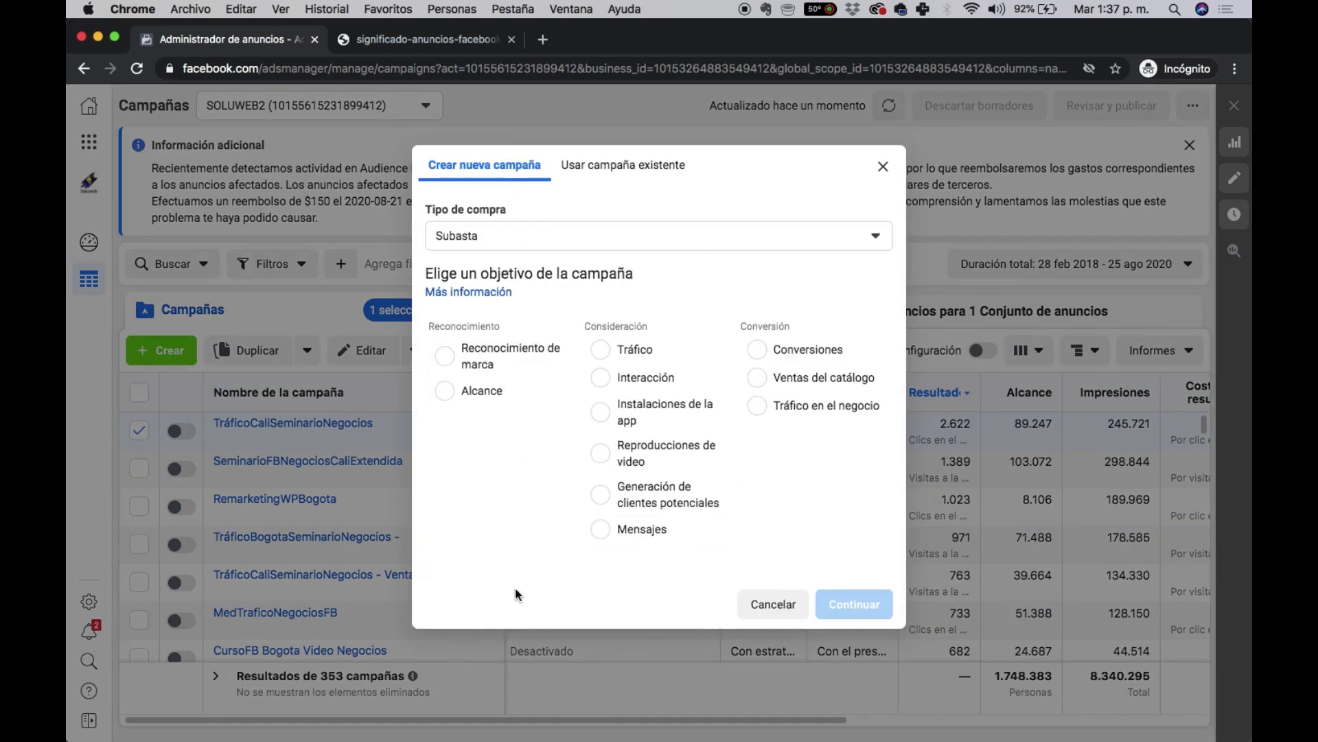
left_click(386, 45)
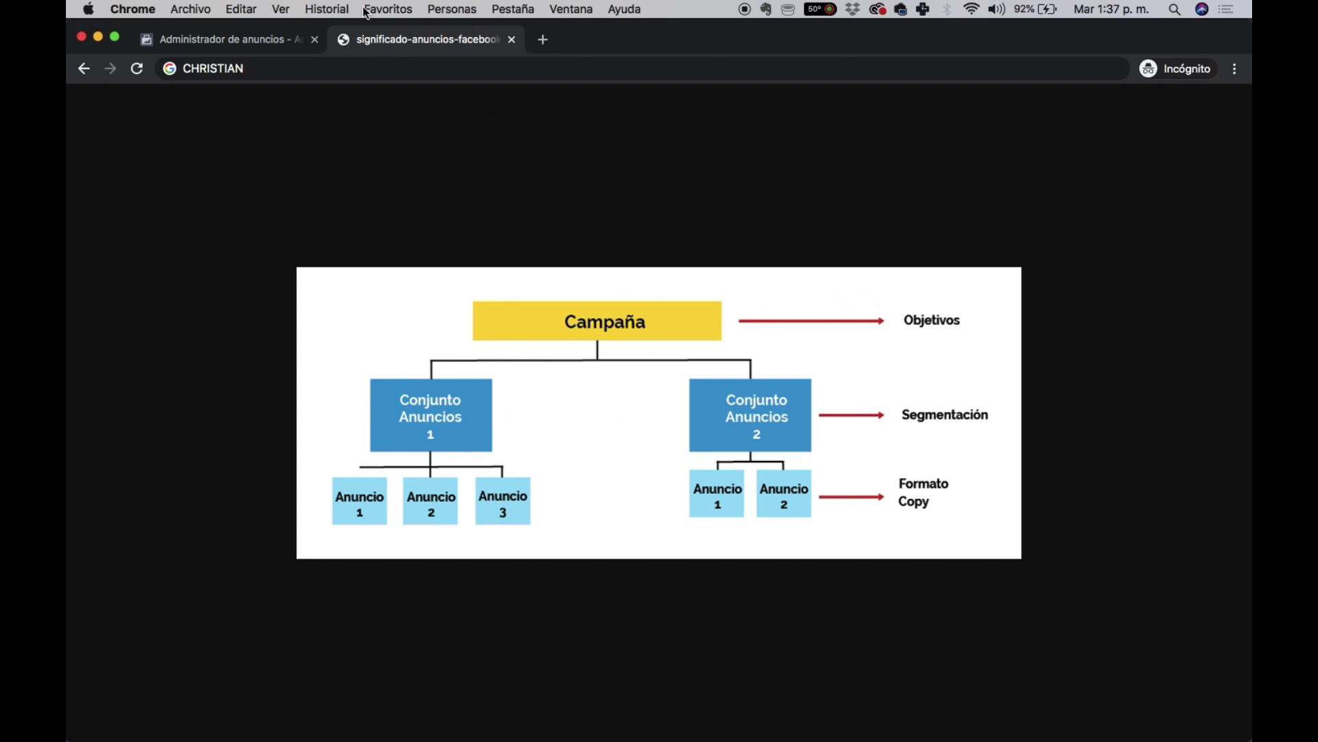
left_click(200, 44)
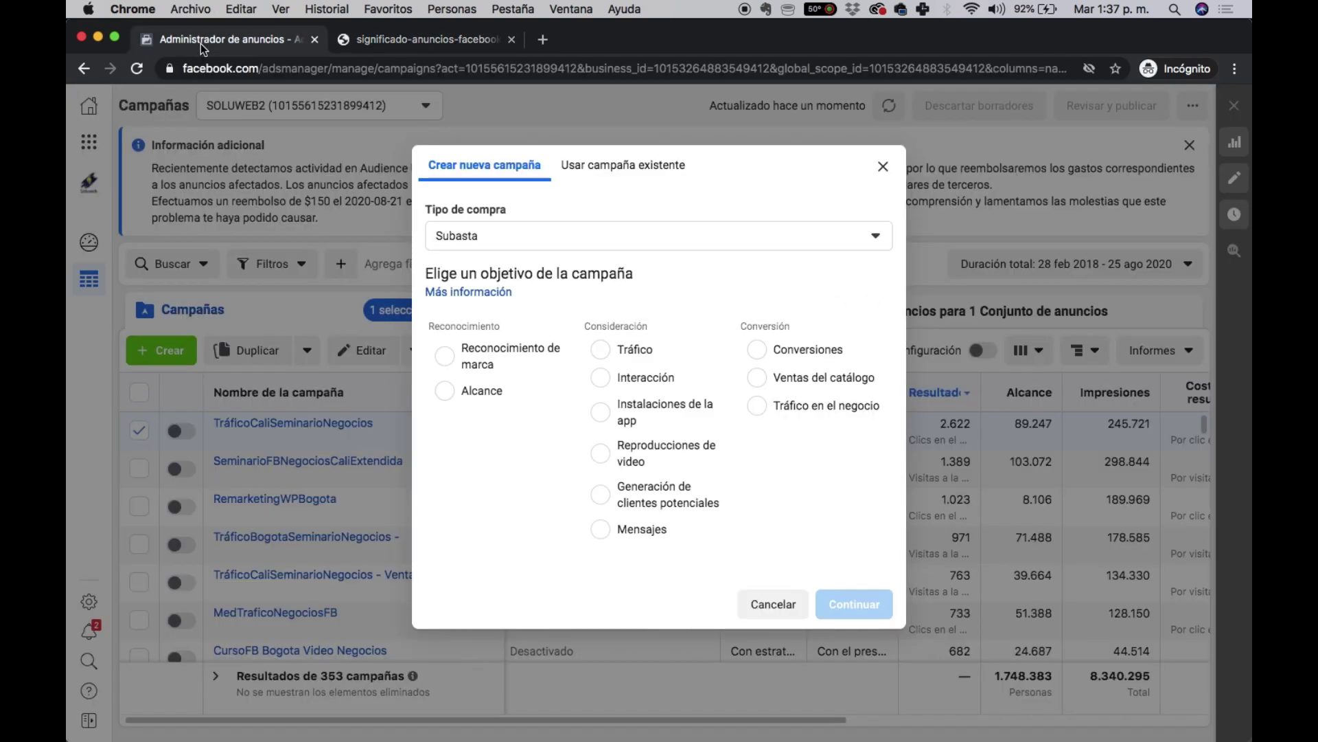
- Choose the Tráfico objective, name the campaign CAMPAÑA DE TRAFICO, and continue to its draft
left_click(602, 349)
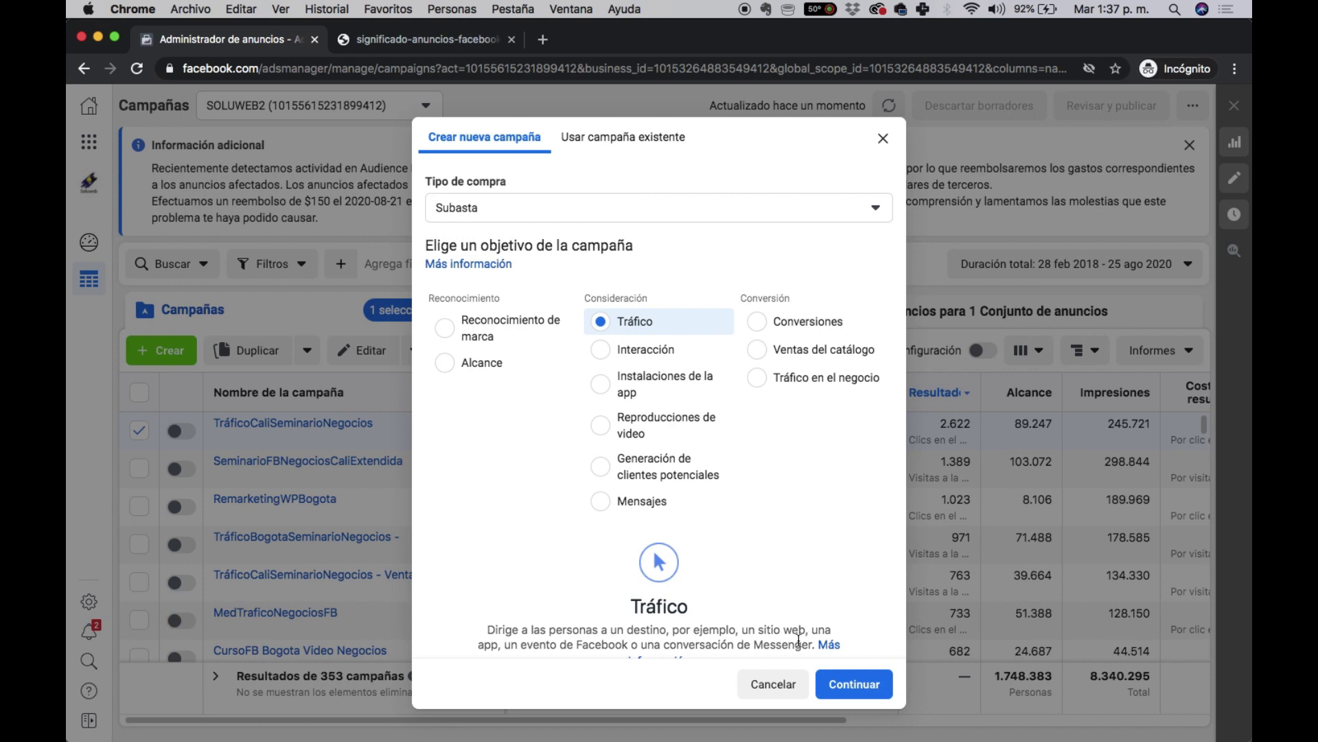
scroll(796, 623, "down", 3)
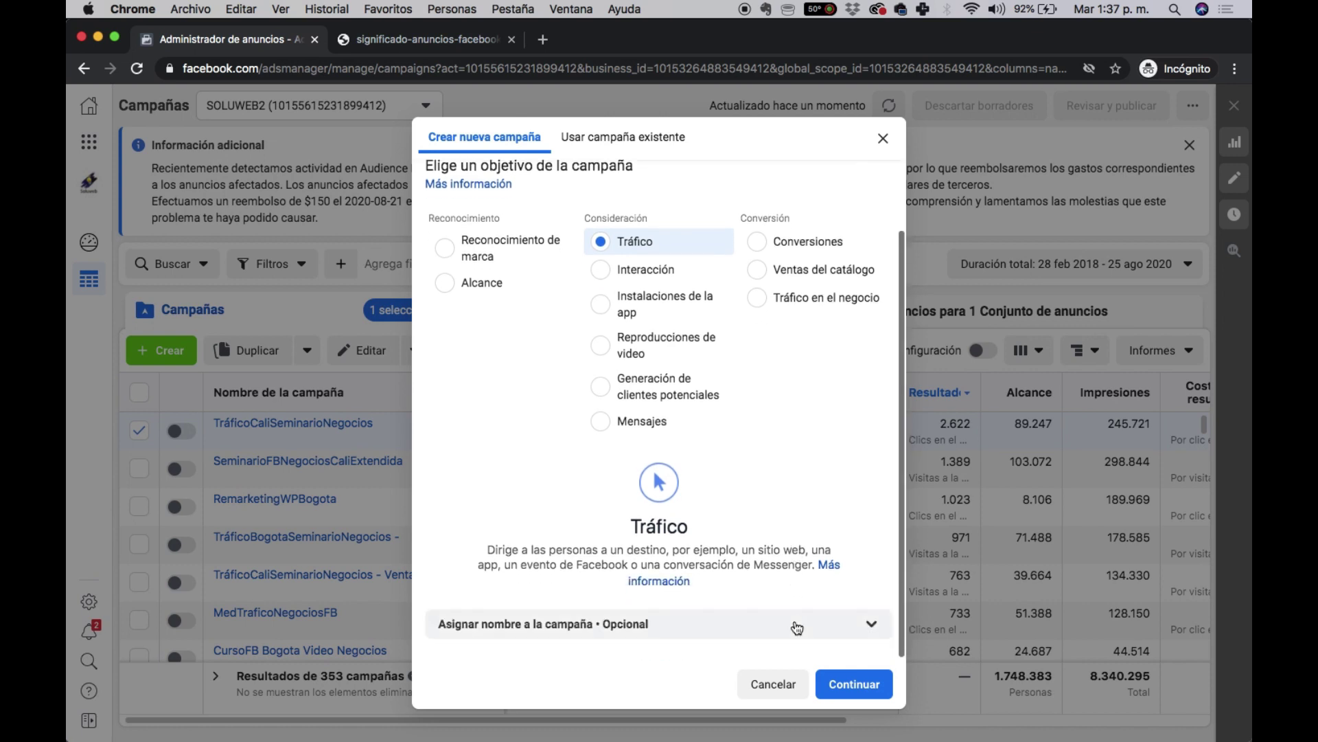
left_click(866, 624)
left_click(553, 457)
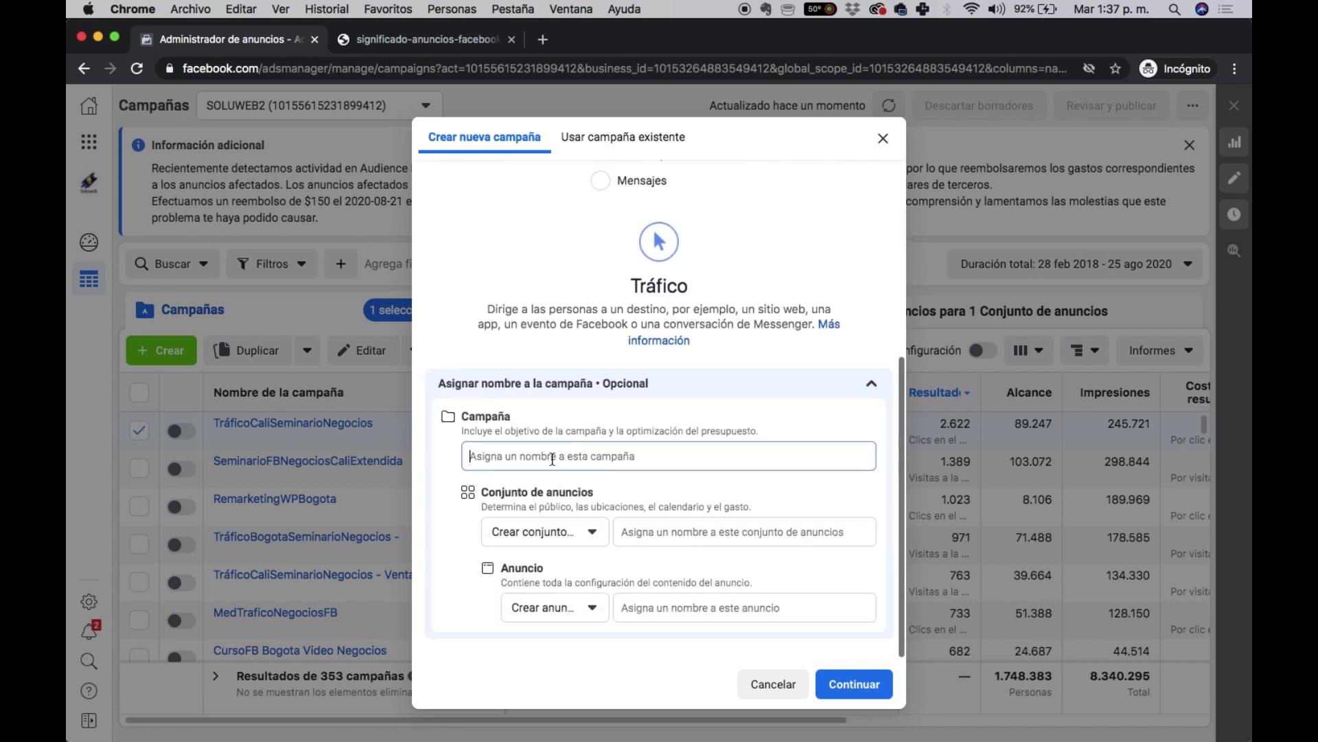
type("CAMPAÑA DE TRAFICO")
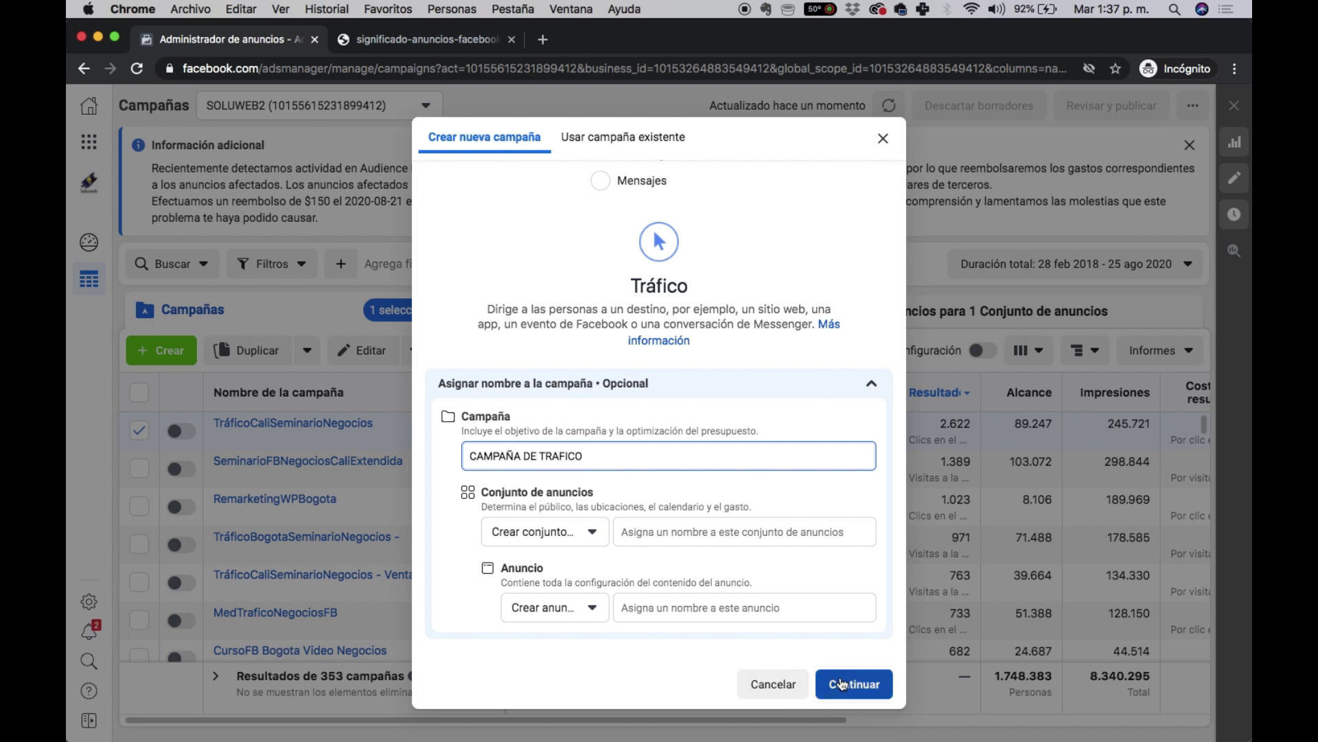
left_click(855, 680)
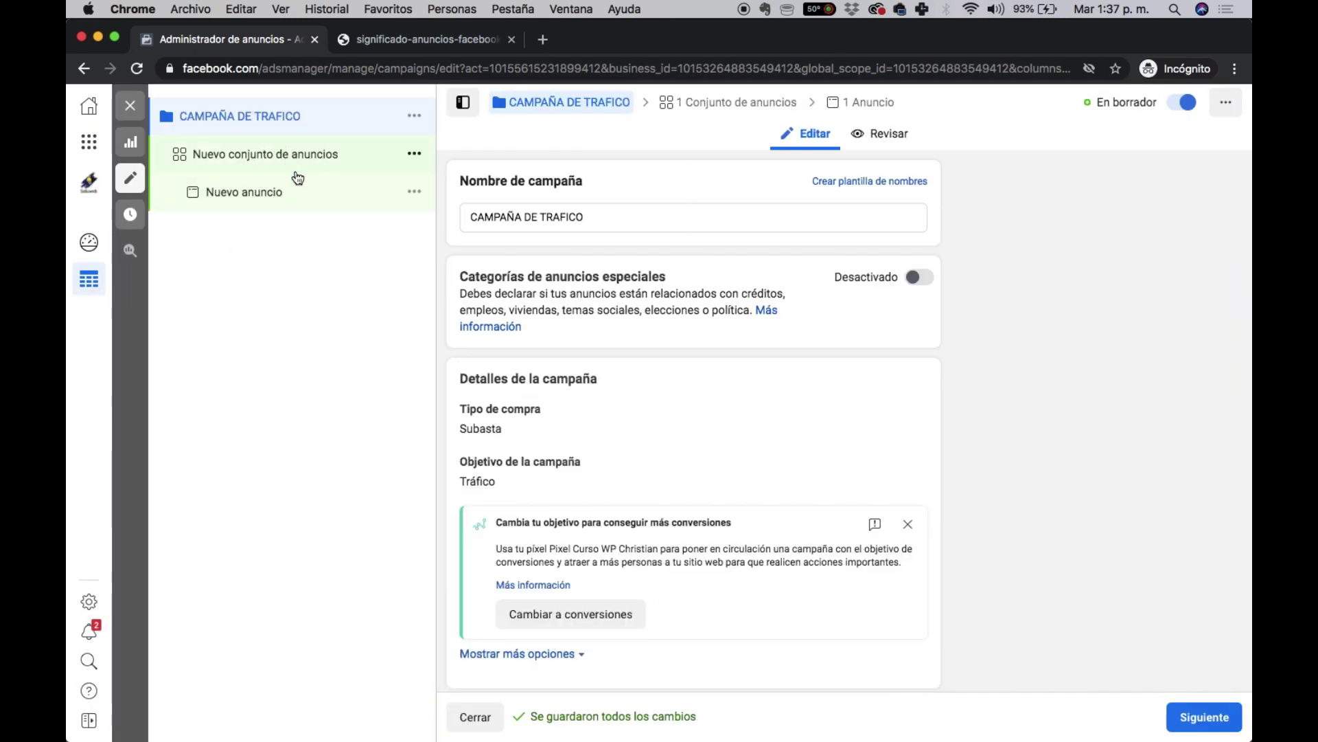
- Proceed to the new campaign's ad set and rename it CONJUNTO DE ANUNCIOS 1
left_click(1207, 718)
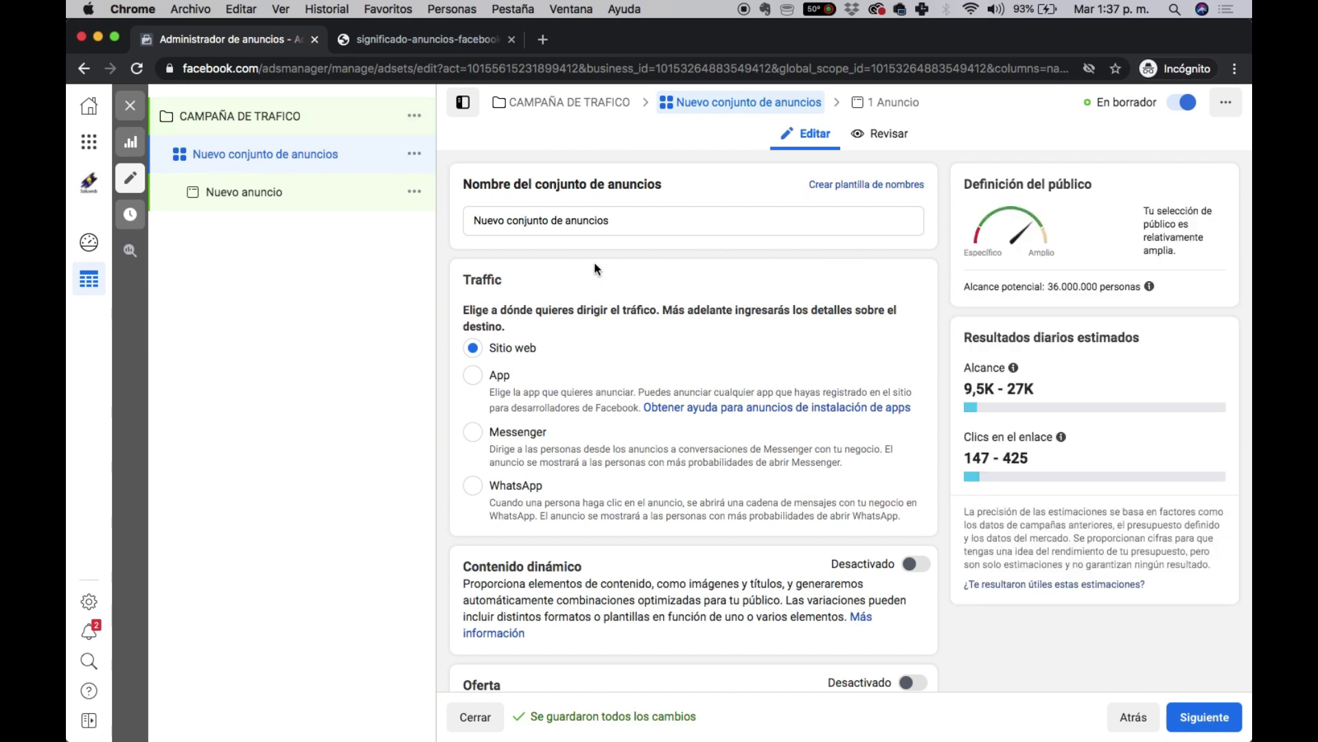
left_click(602, 226)
triple_click(602, 225)
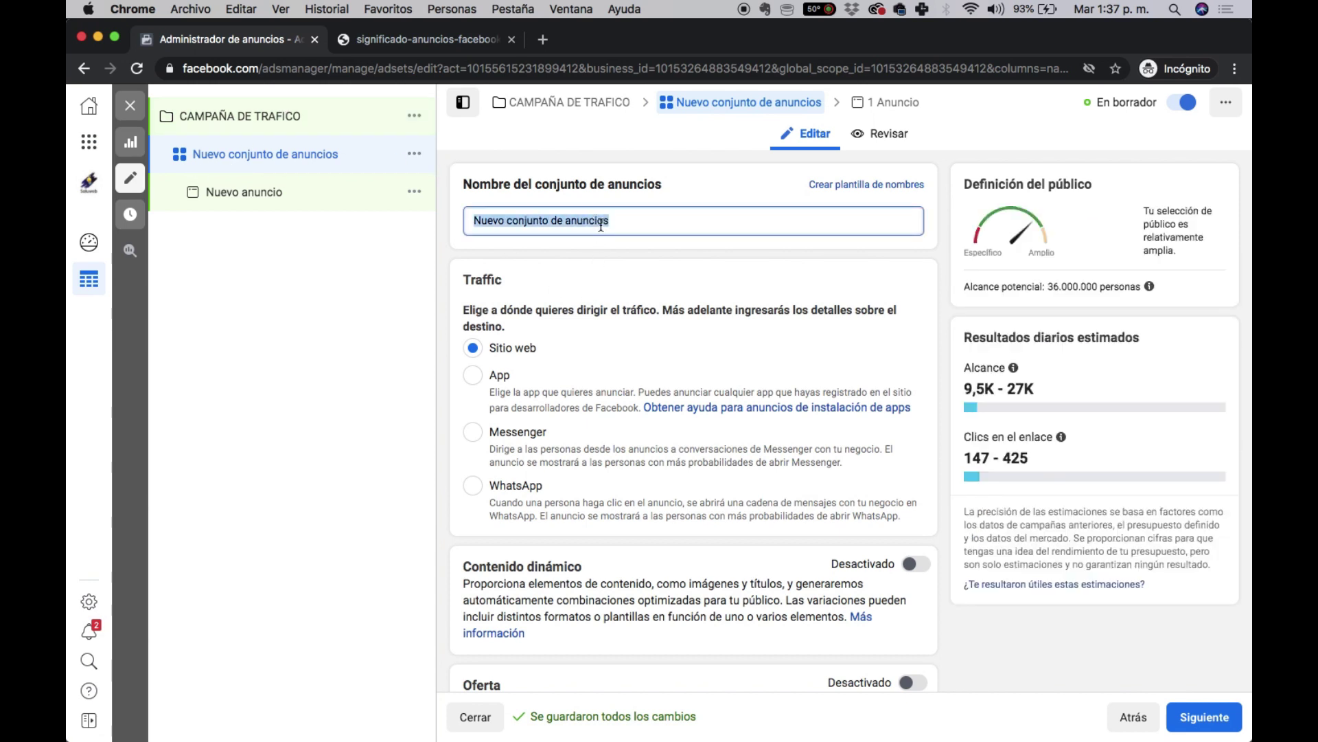
type("CON")
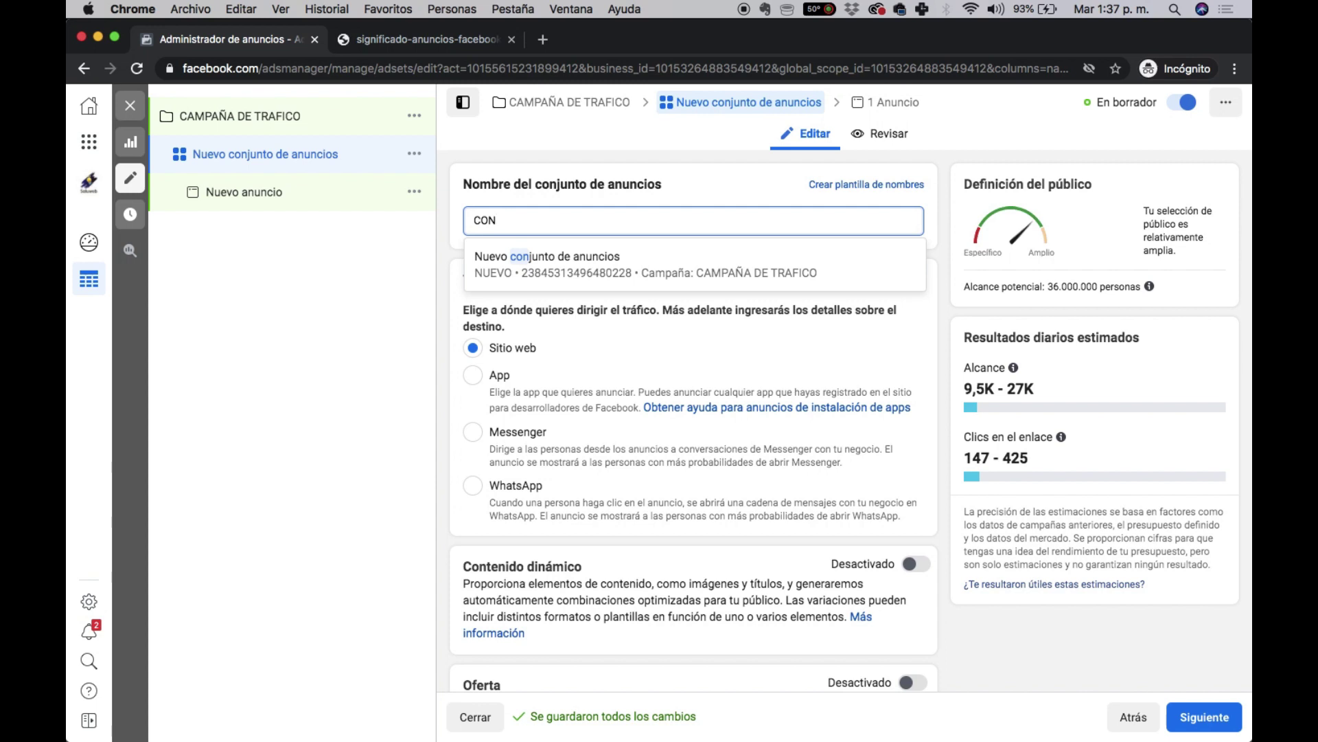
type("JUNTO")
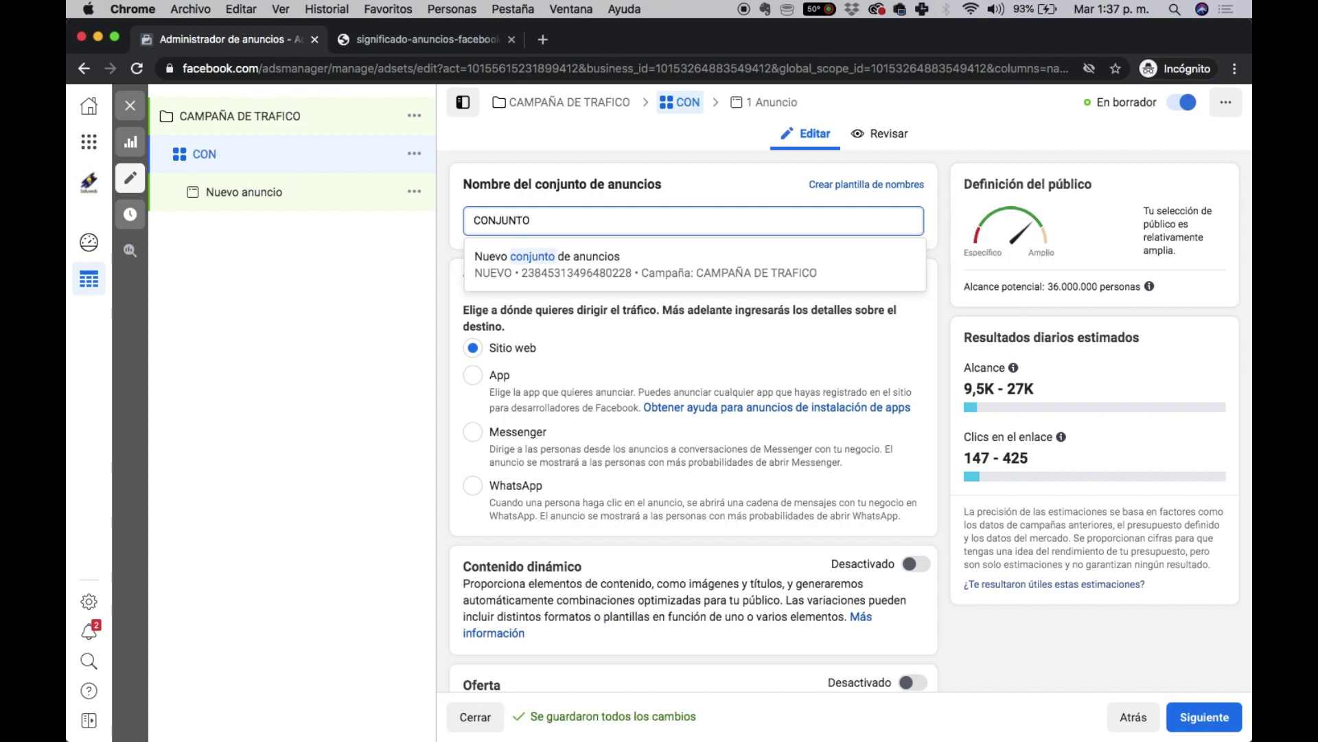
type(" DE ANUNCIOS")
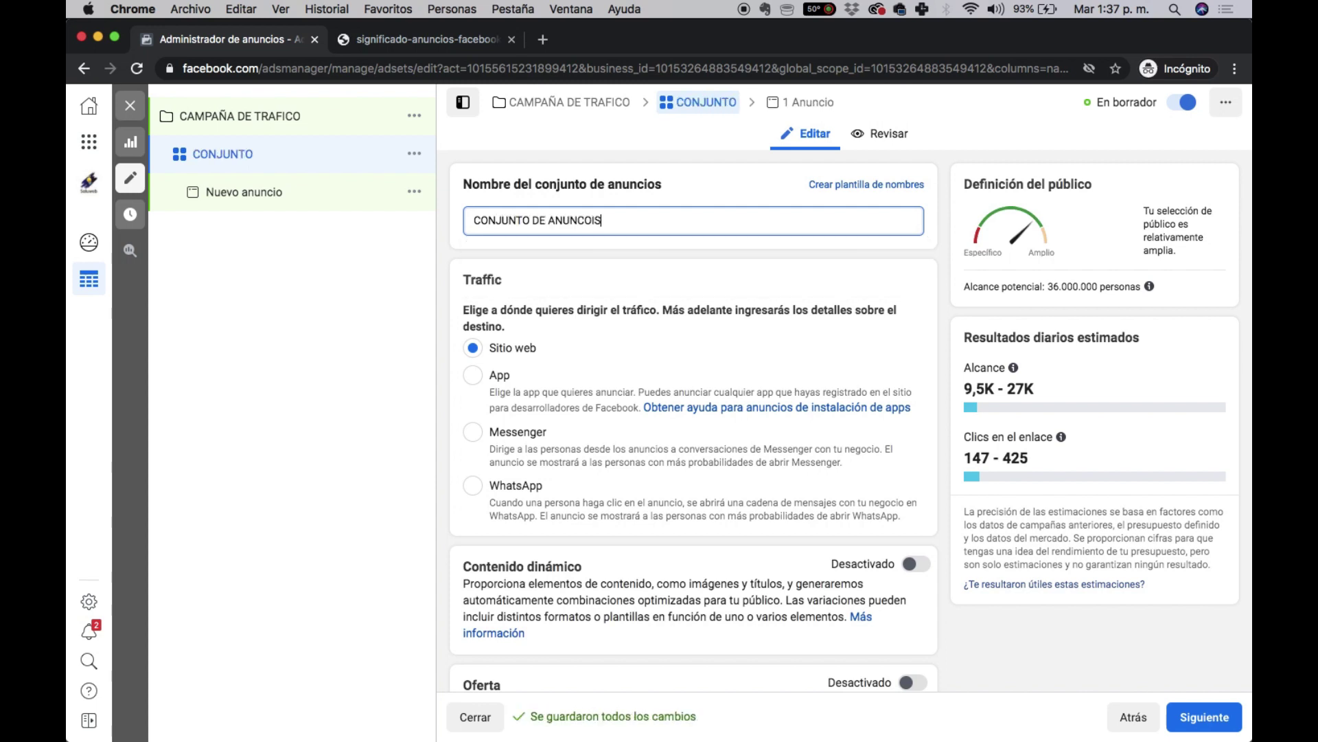
type(" 1")
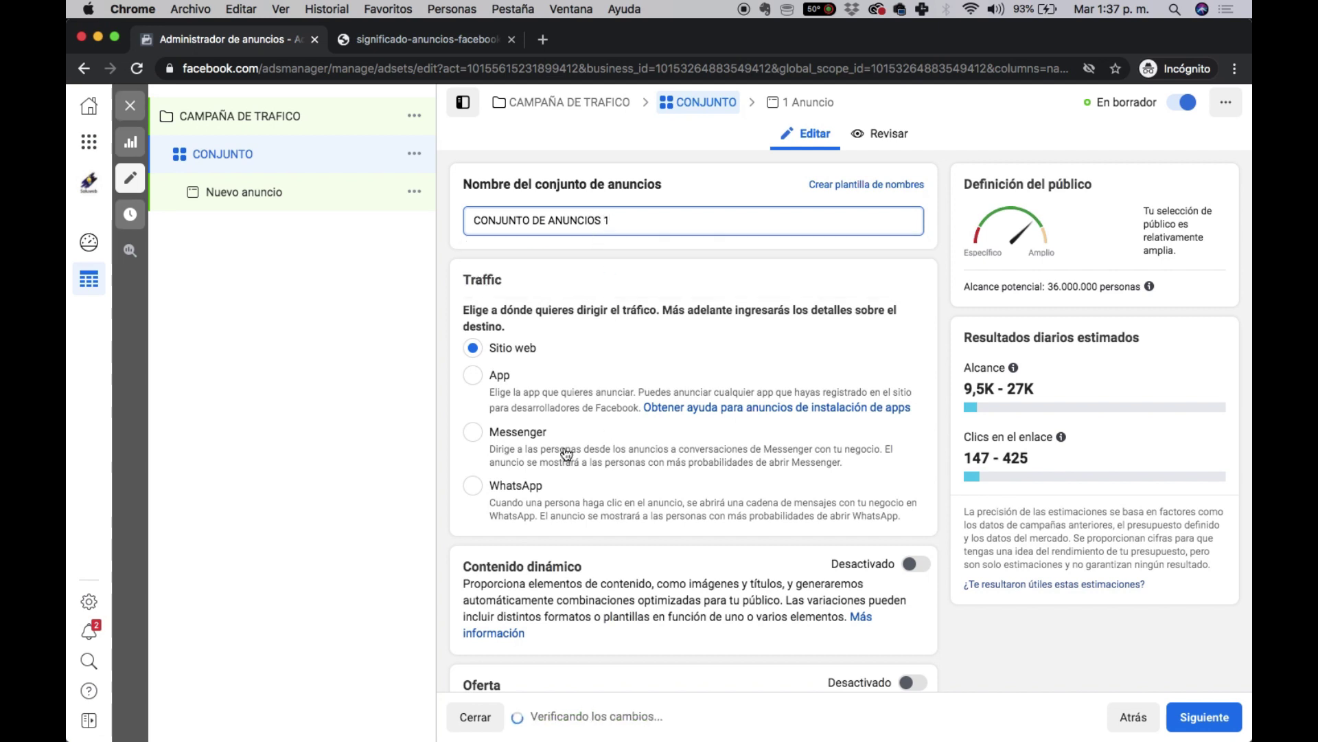
- Set the ad set's daily budget to $30.000 COP
scroll(613, 332, "down", 5)
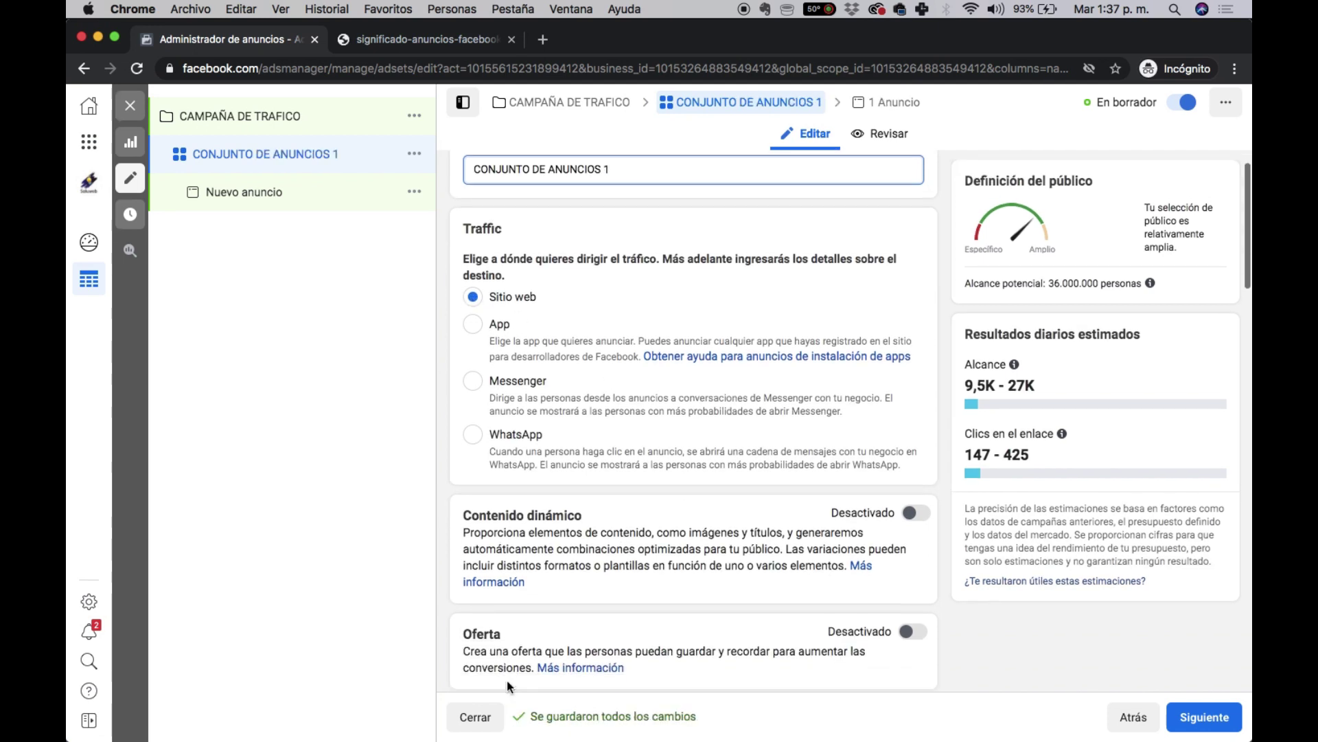
scroll(688, 452, "down", 2)
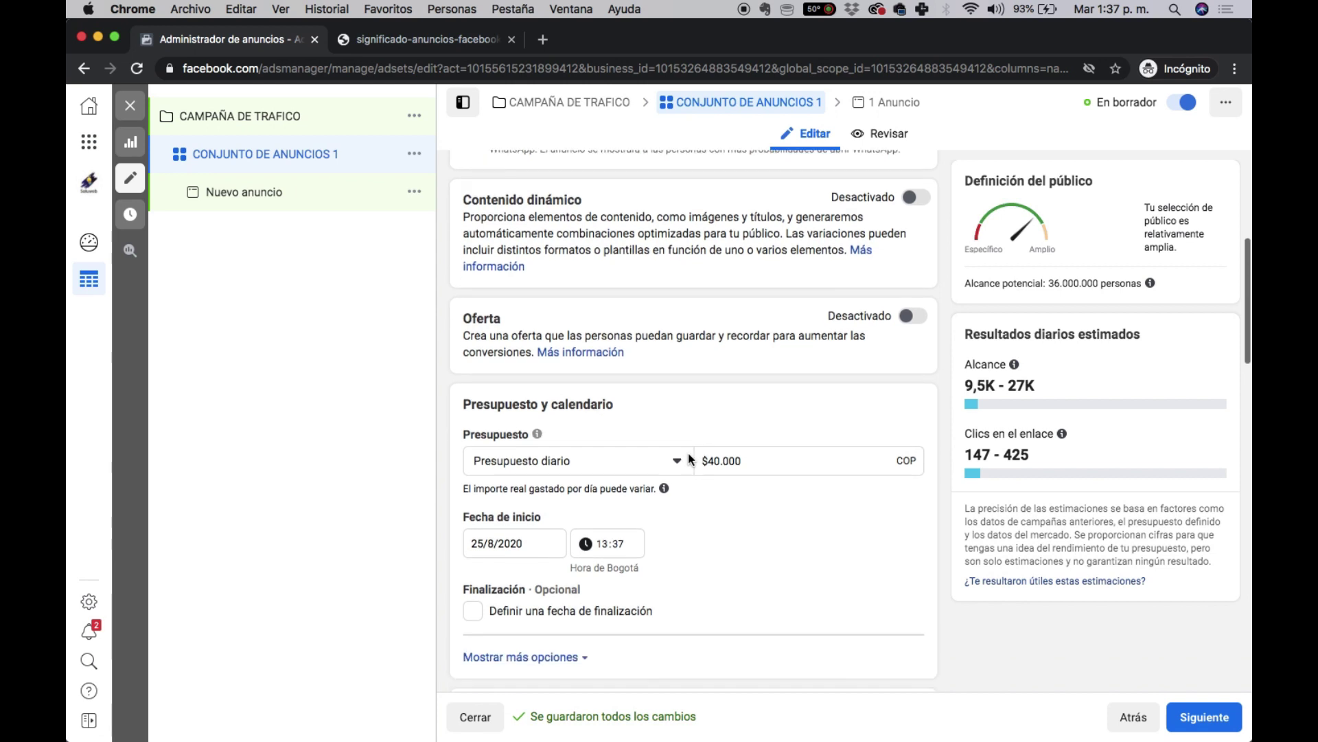
left_click(729, 432)
triple_click(728, 433)
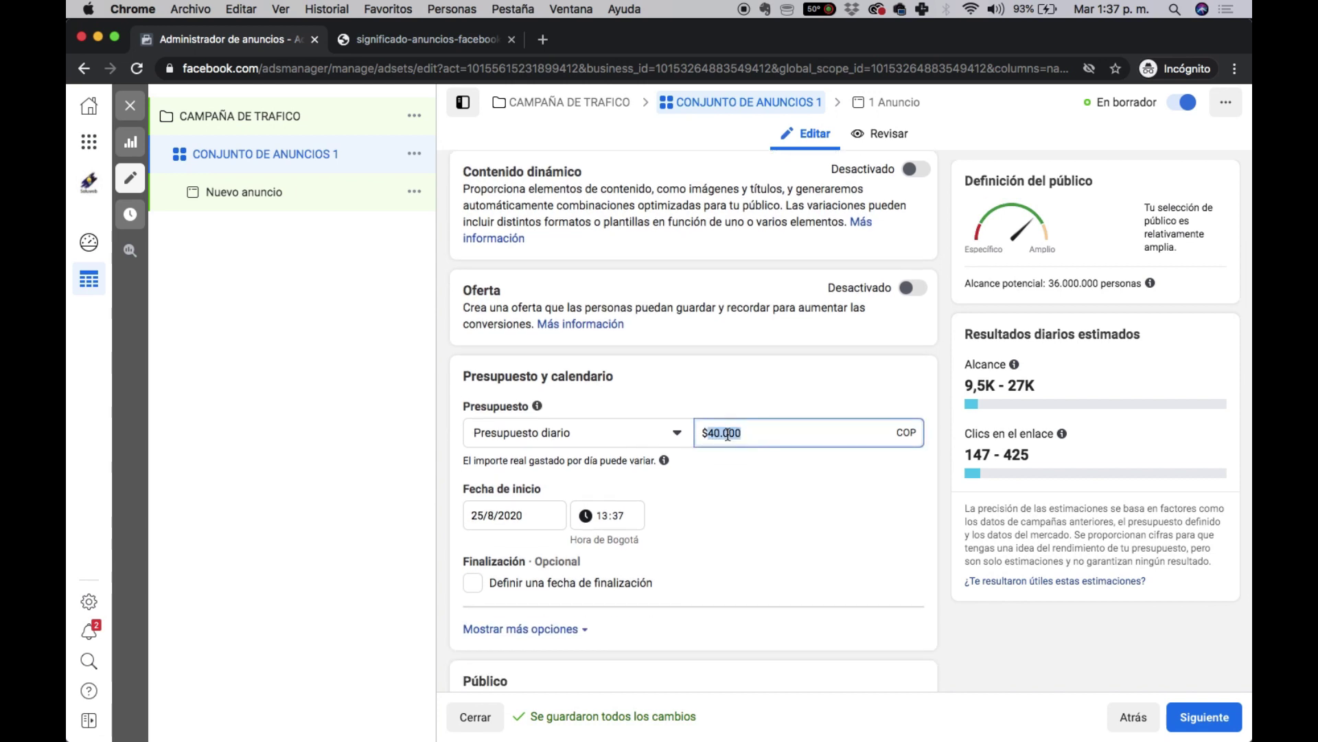
type("30.")
type("000")
left_click(745, 616)
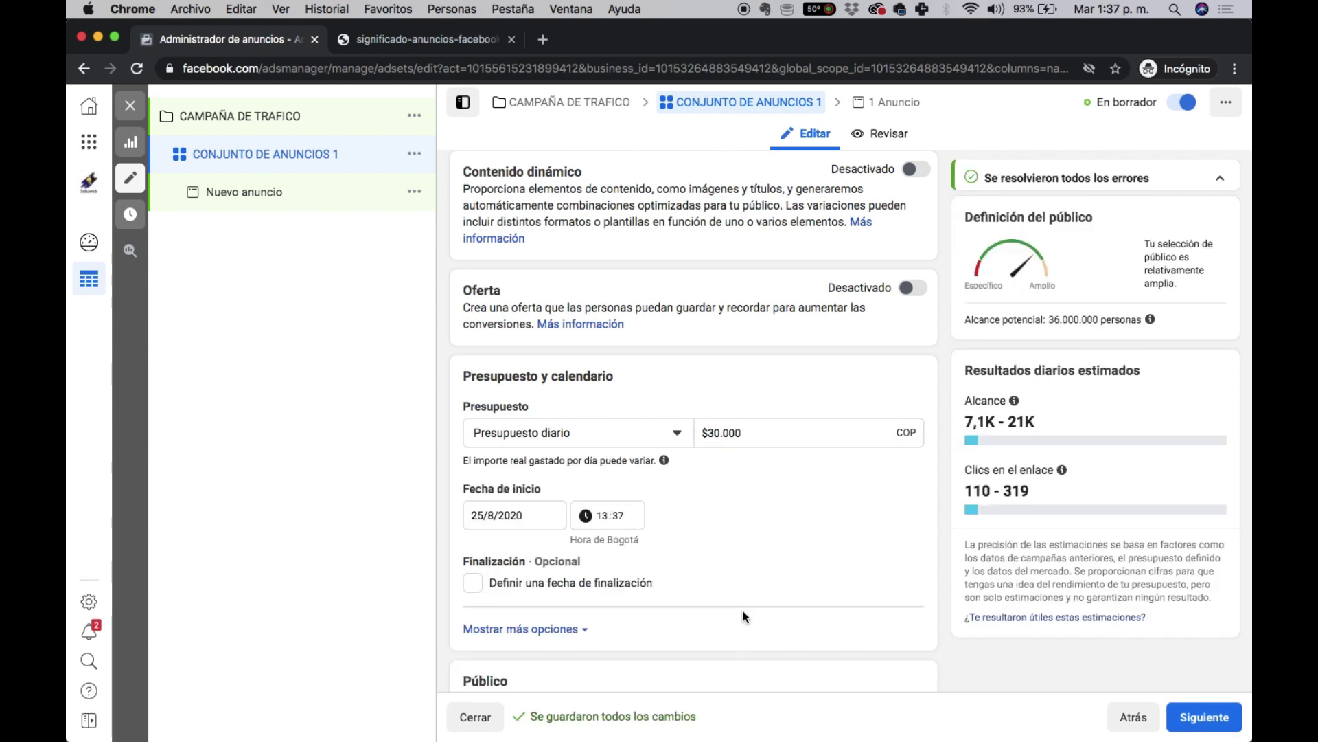
- Add the interest Diseño to the detailed targeting of the ad set's audience
scroll(743, 616, "down", 10)
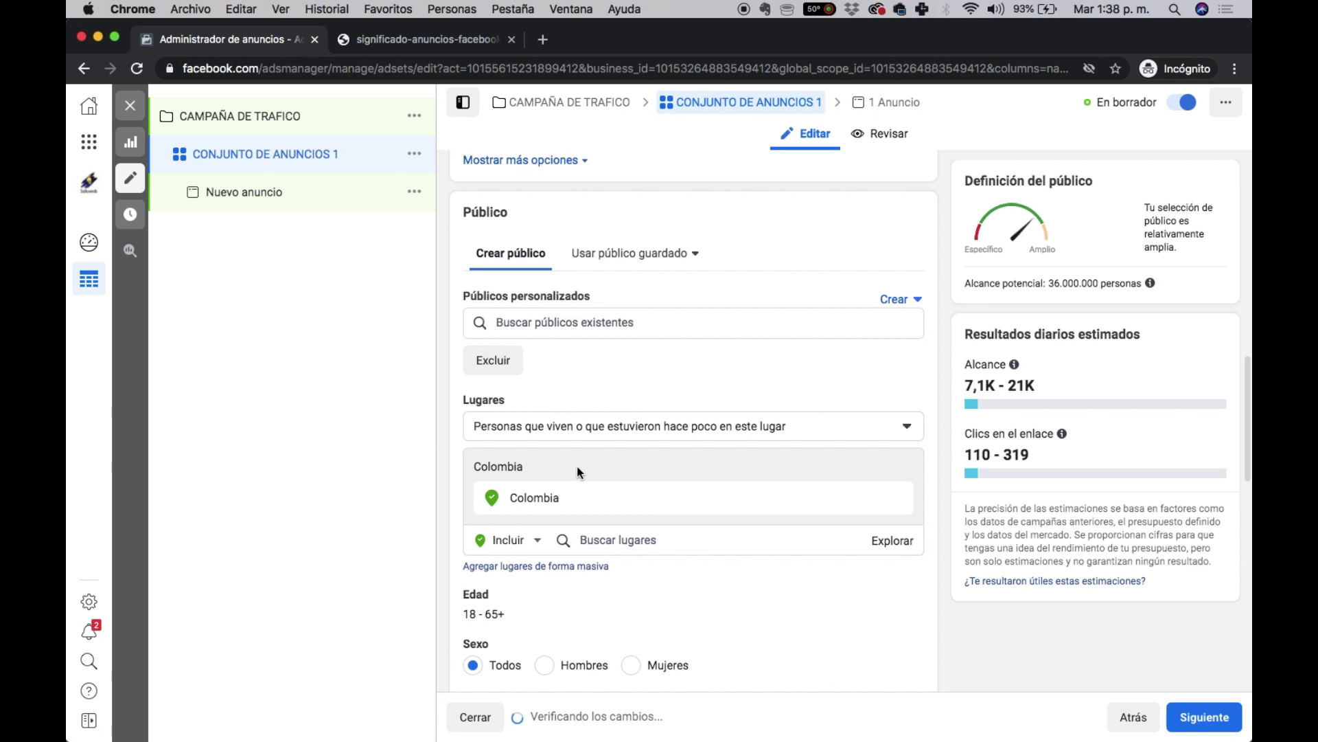
scroll(636, 495, "down", 5)
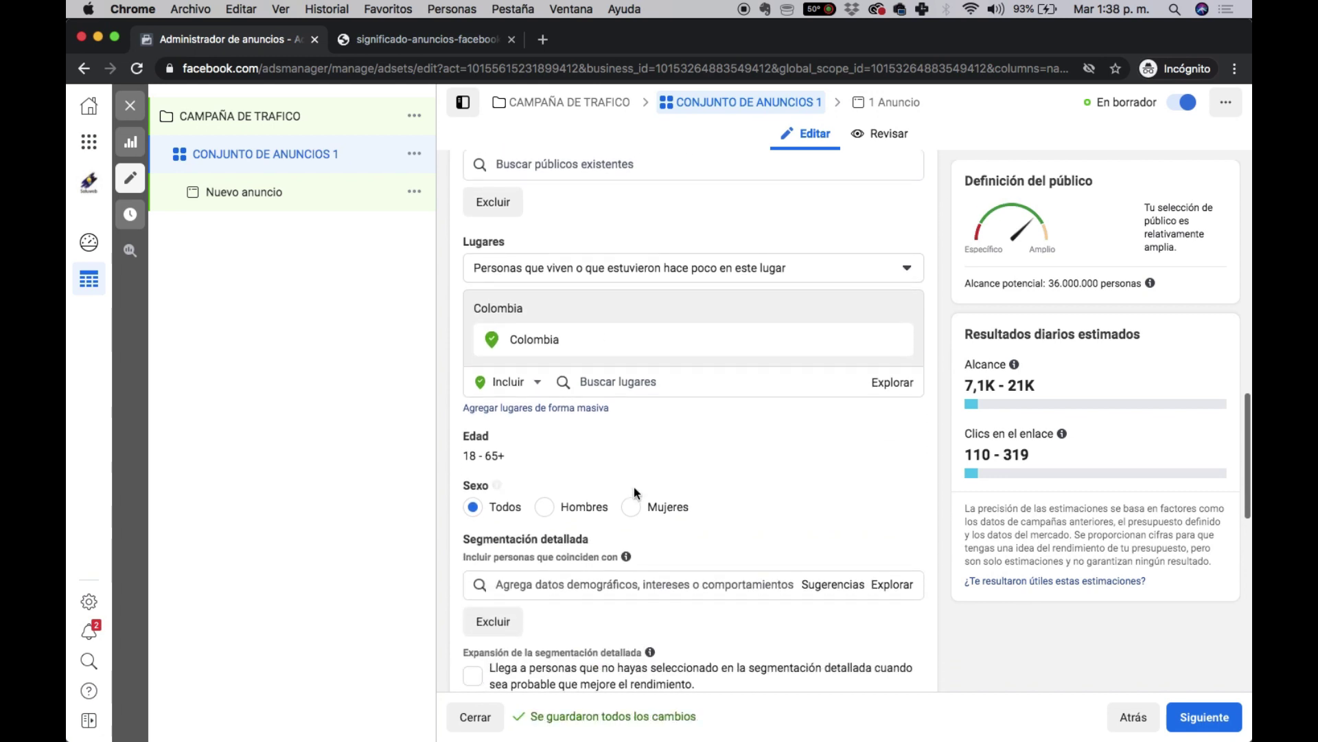
scroll(641, 492, "down", 5)
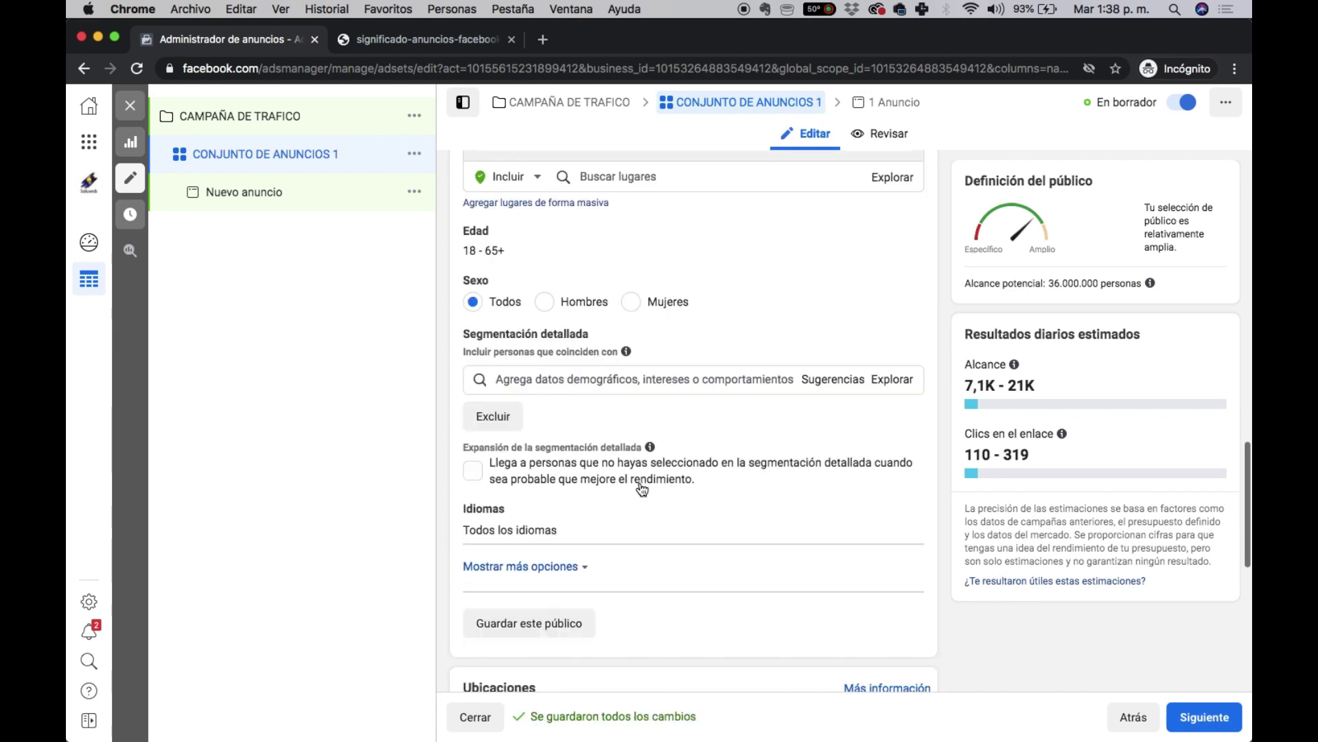
left_click(627, 374)
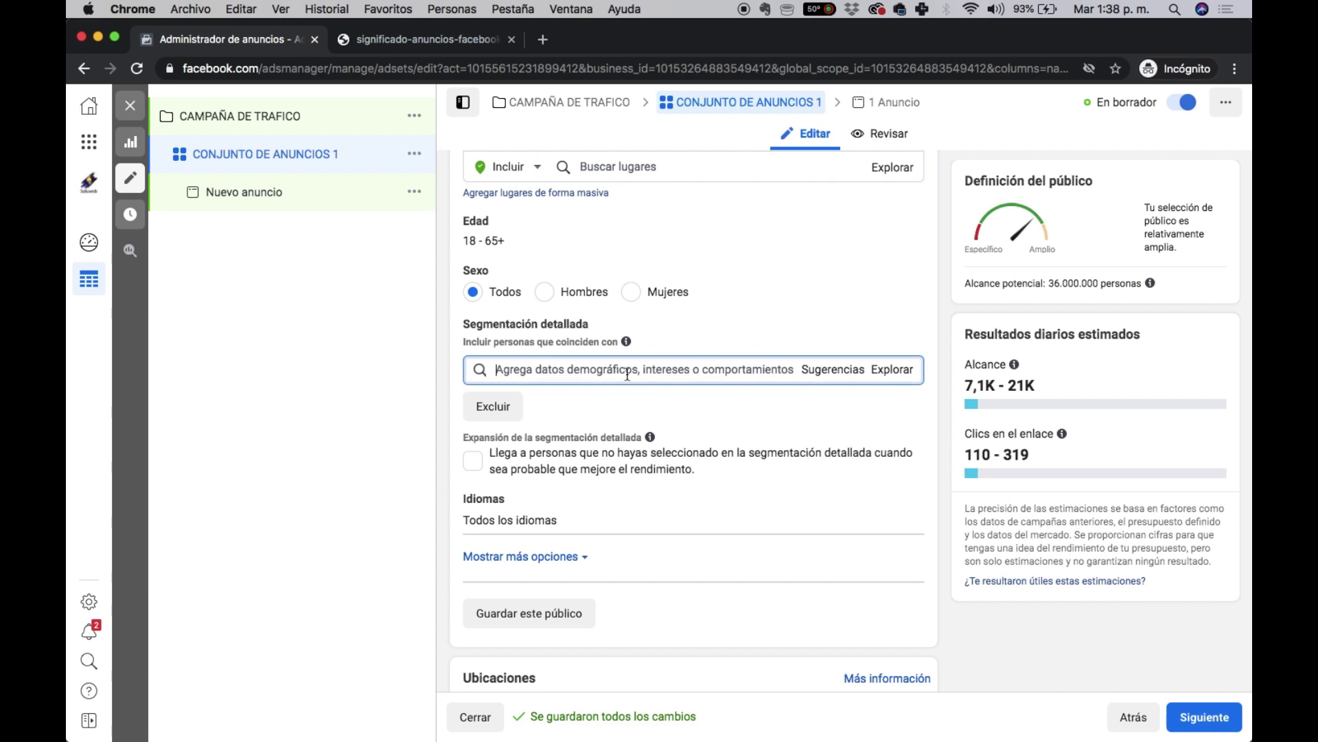
type("DISEÑ")
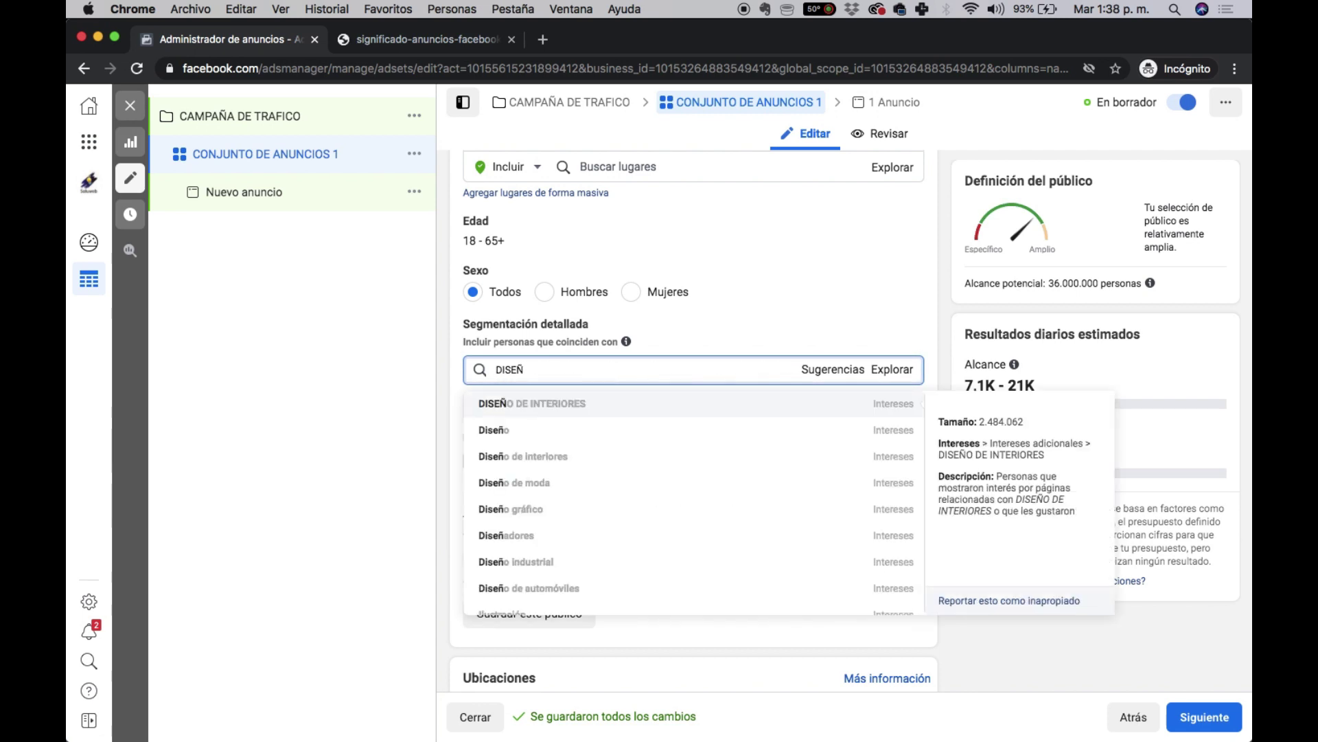
left_click(509, 431)
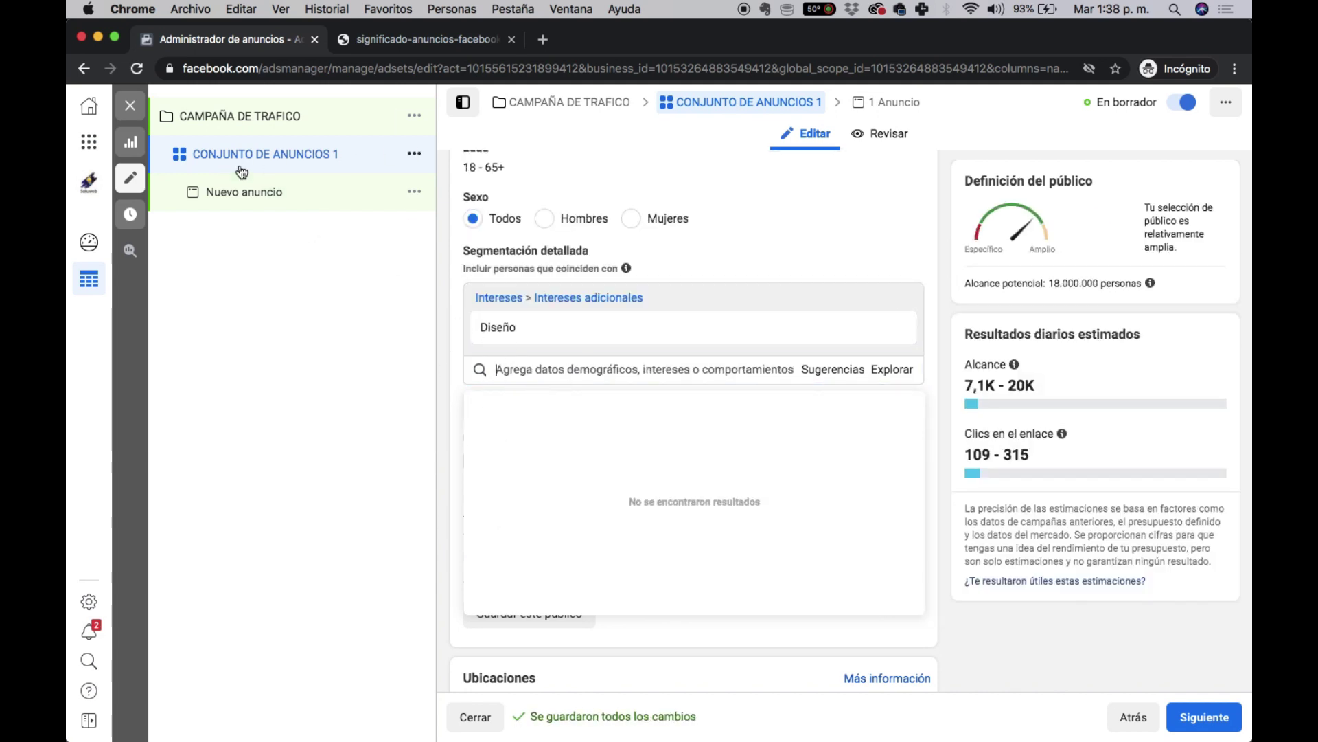
- Proceed to the new ad and review its identity, format, multimedia content, text and destination settings down to the website URL
mouse_move(498, 739)
left_click(1199, 707)
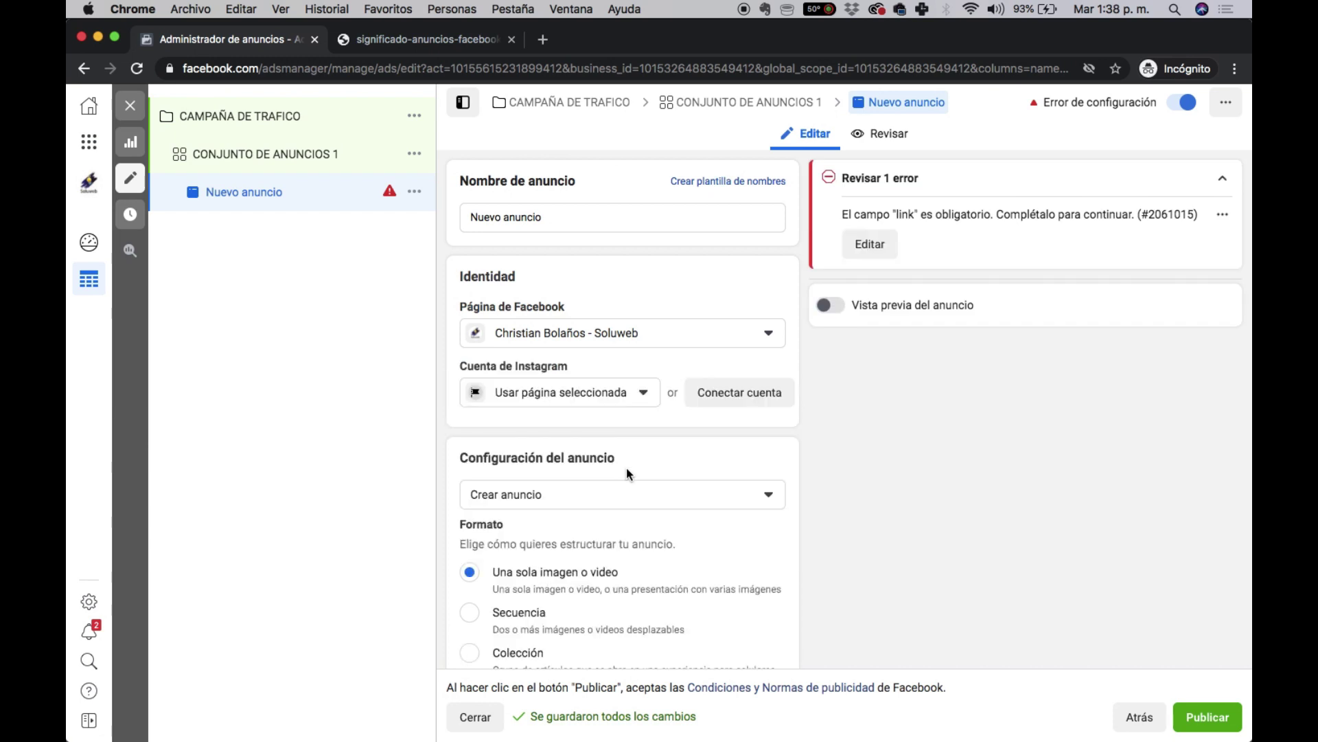
scroll(626, 473, "down", 3)
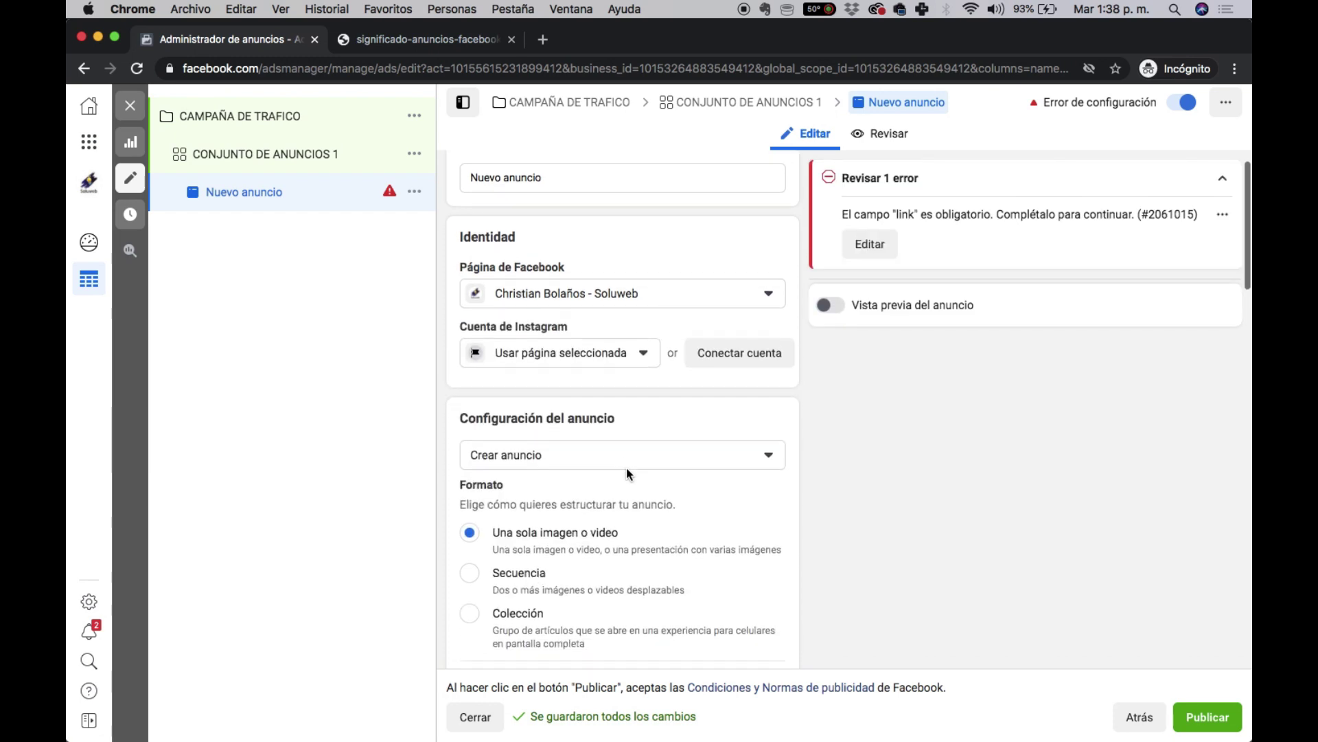
scroll(529, 185, "down", 4)
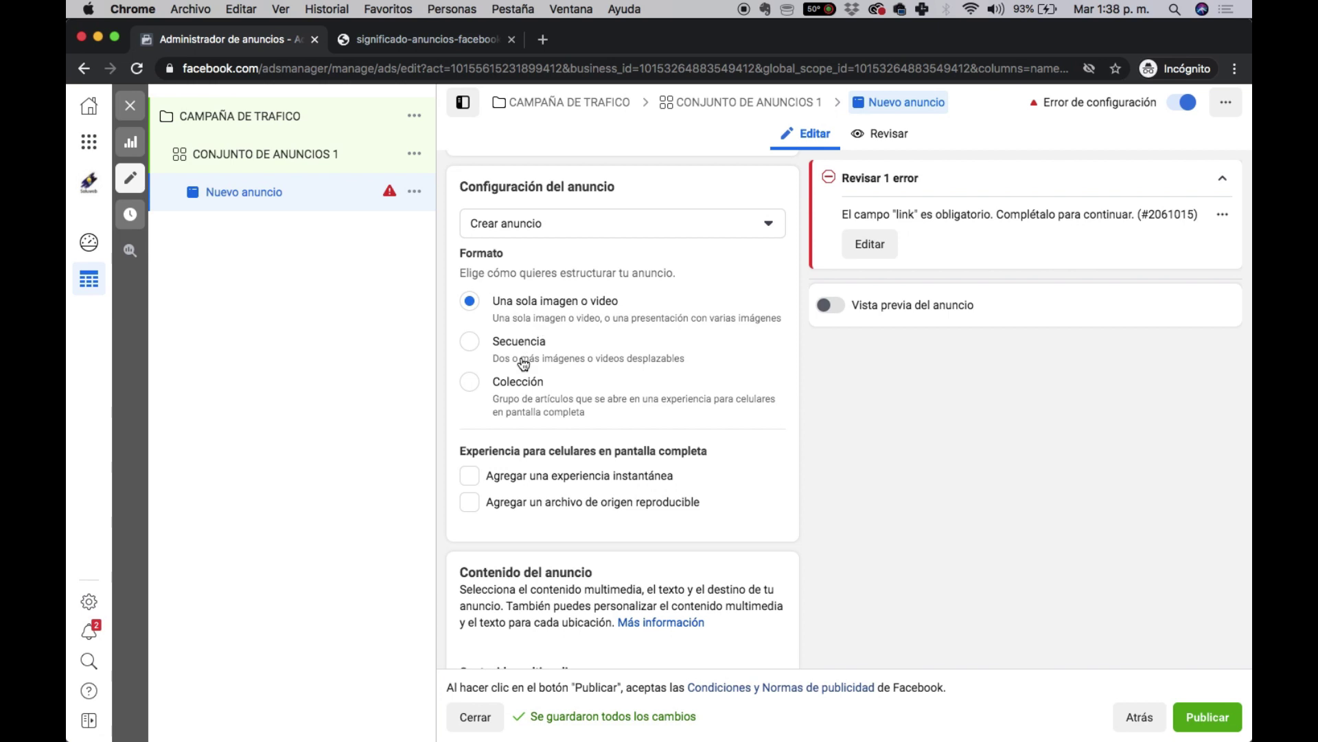
scroll(521, 356, "down", 6)
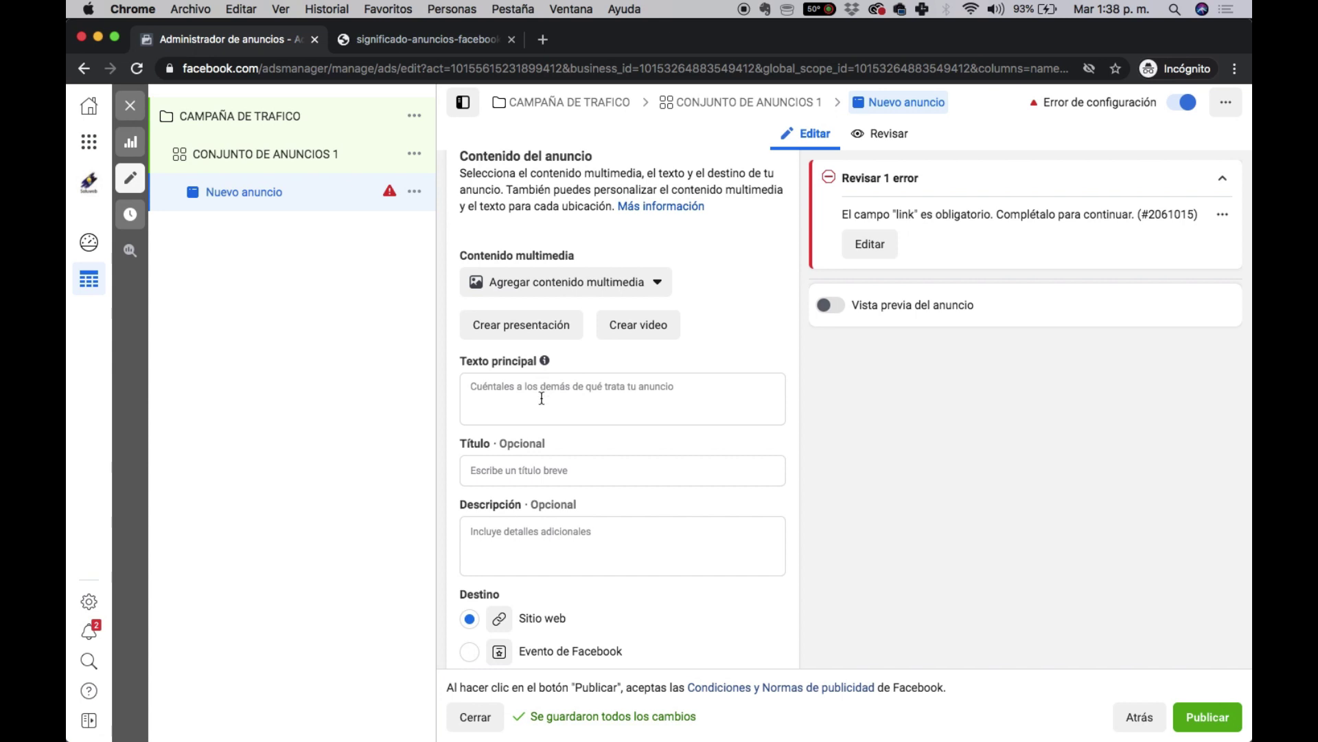
scroll(542, 398, "down", 3)
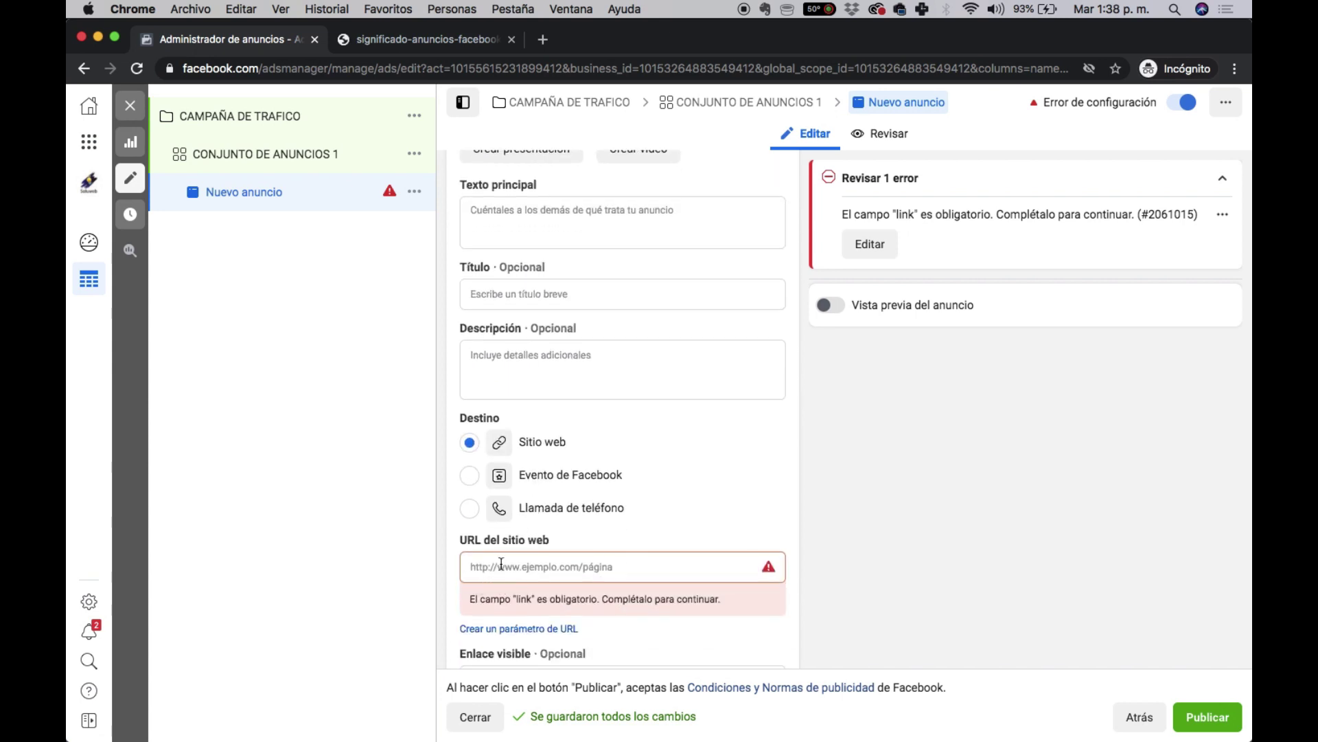